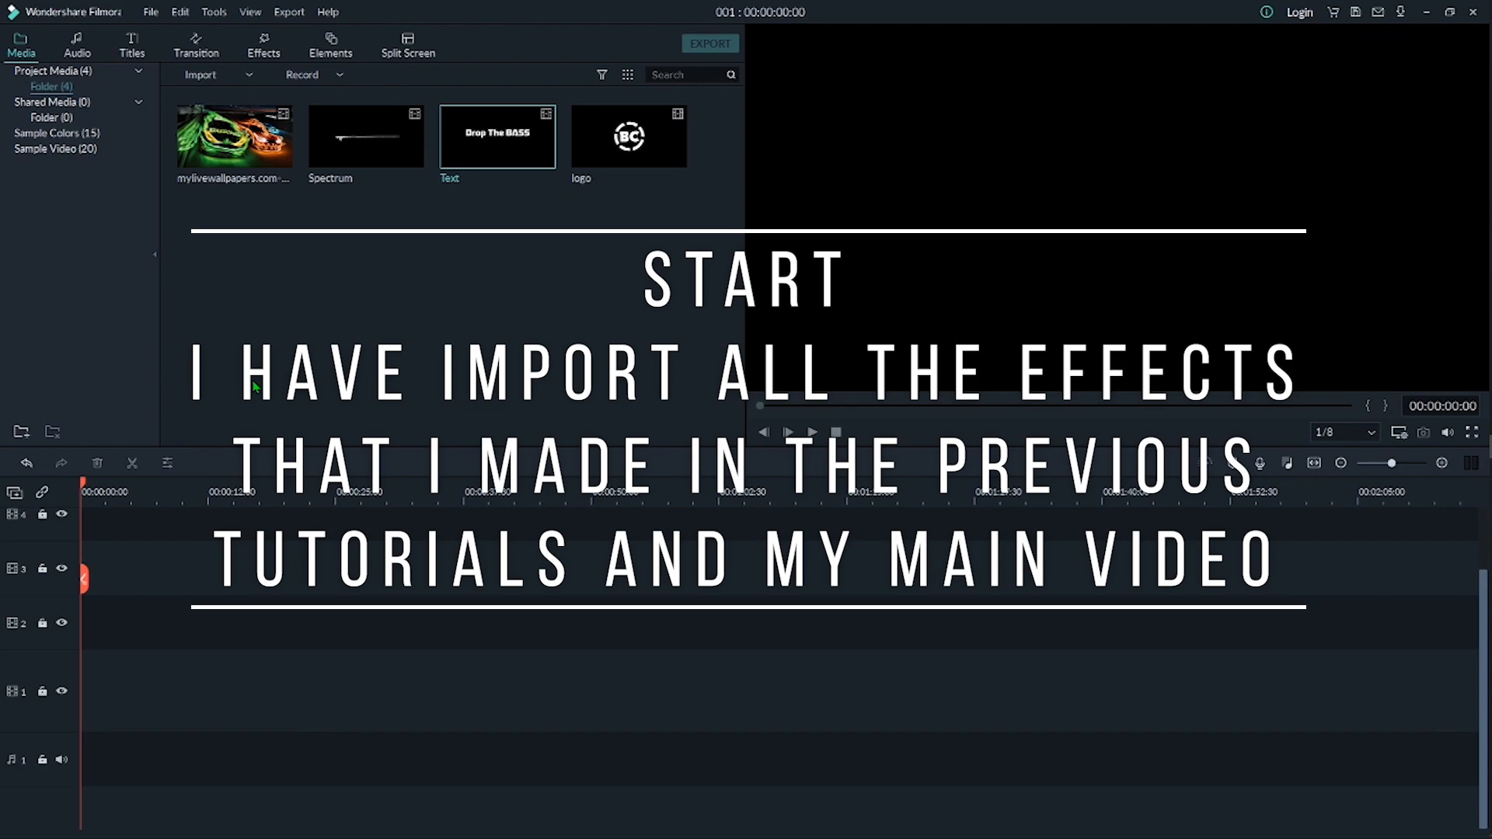
- Place the Nascar-Monsters video at the start of video track 1 and repeat it end to end as four clips
drag(233, 139, 85, 692)
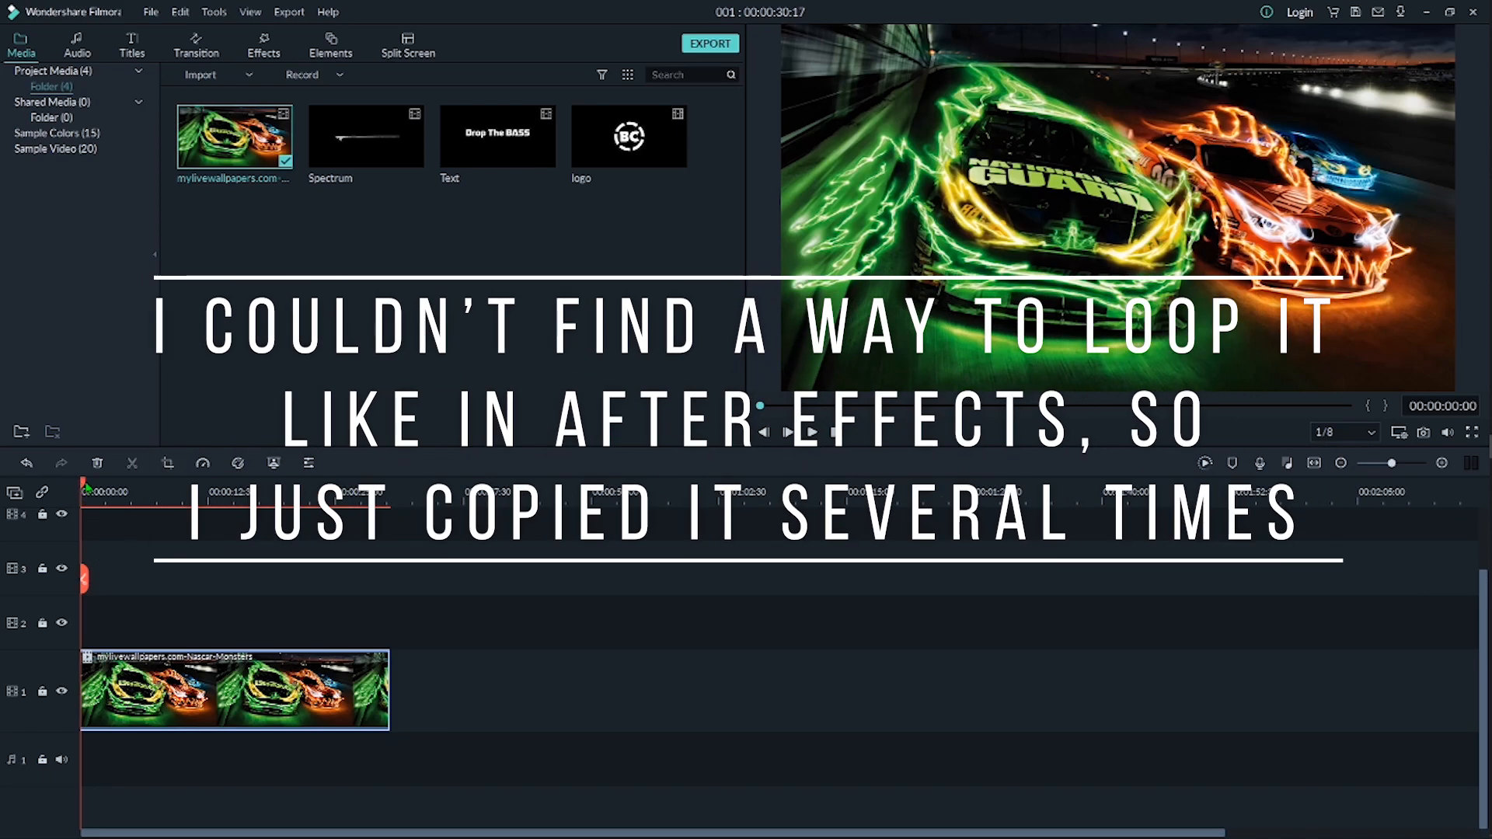
drag(86, 488, 388, 485)
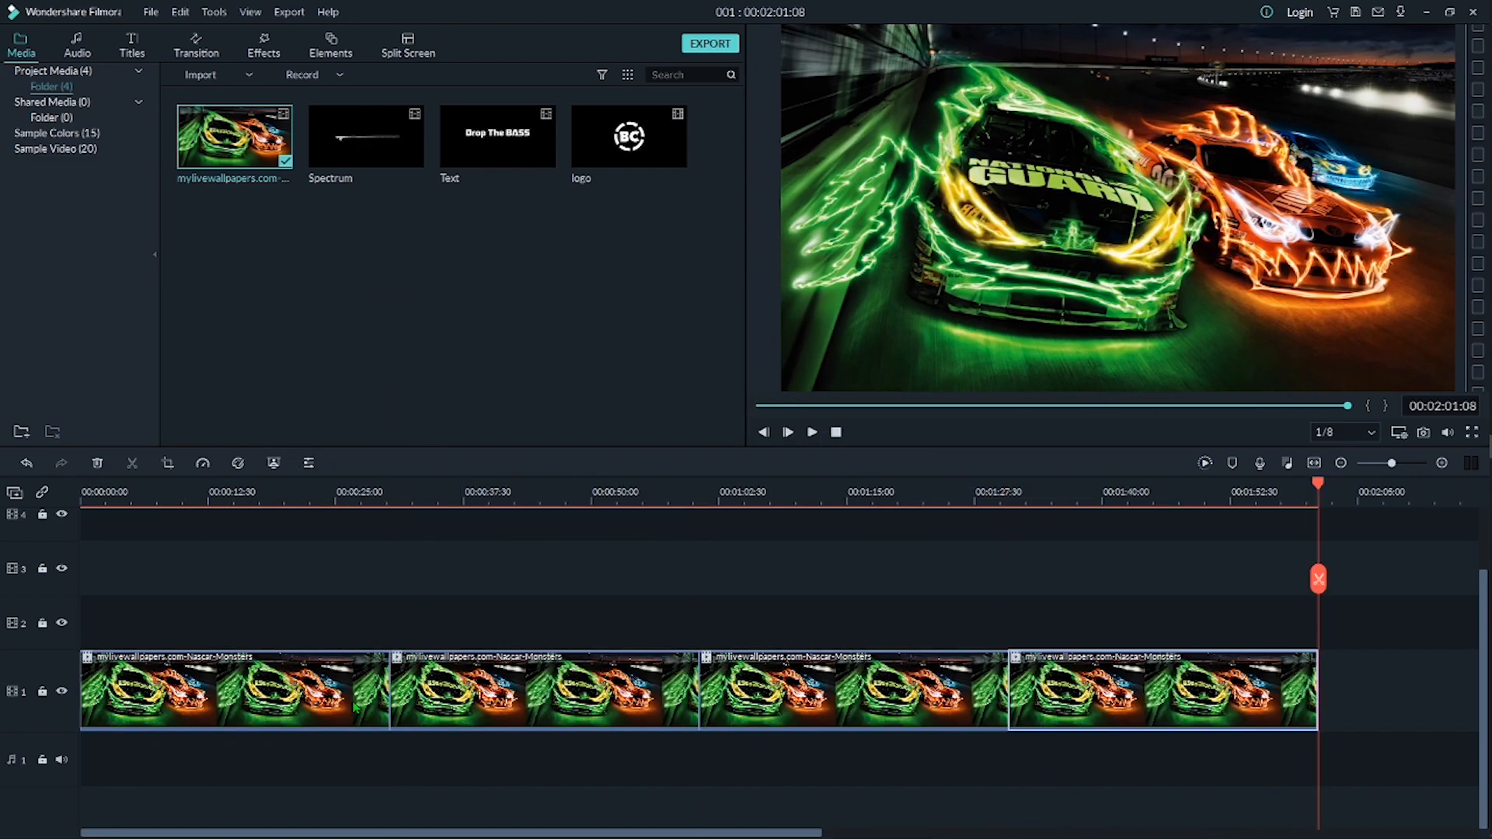
- Append four more copies of the Nascar-Monsters clip at the end of the sequence on video track 1
key(Home)
scroll(389, 576, up, 1)
click(1317, 488)
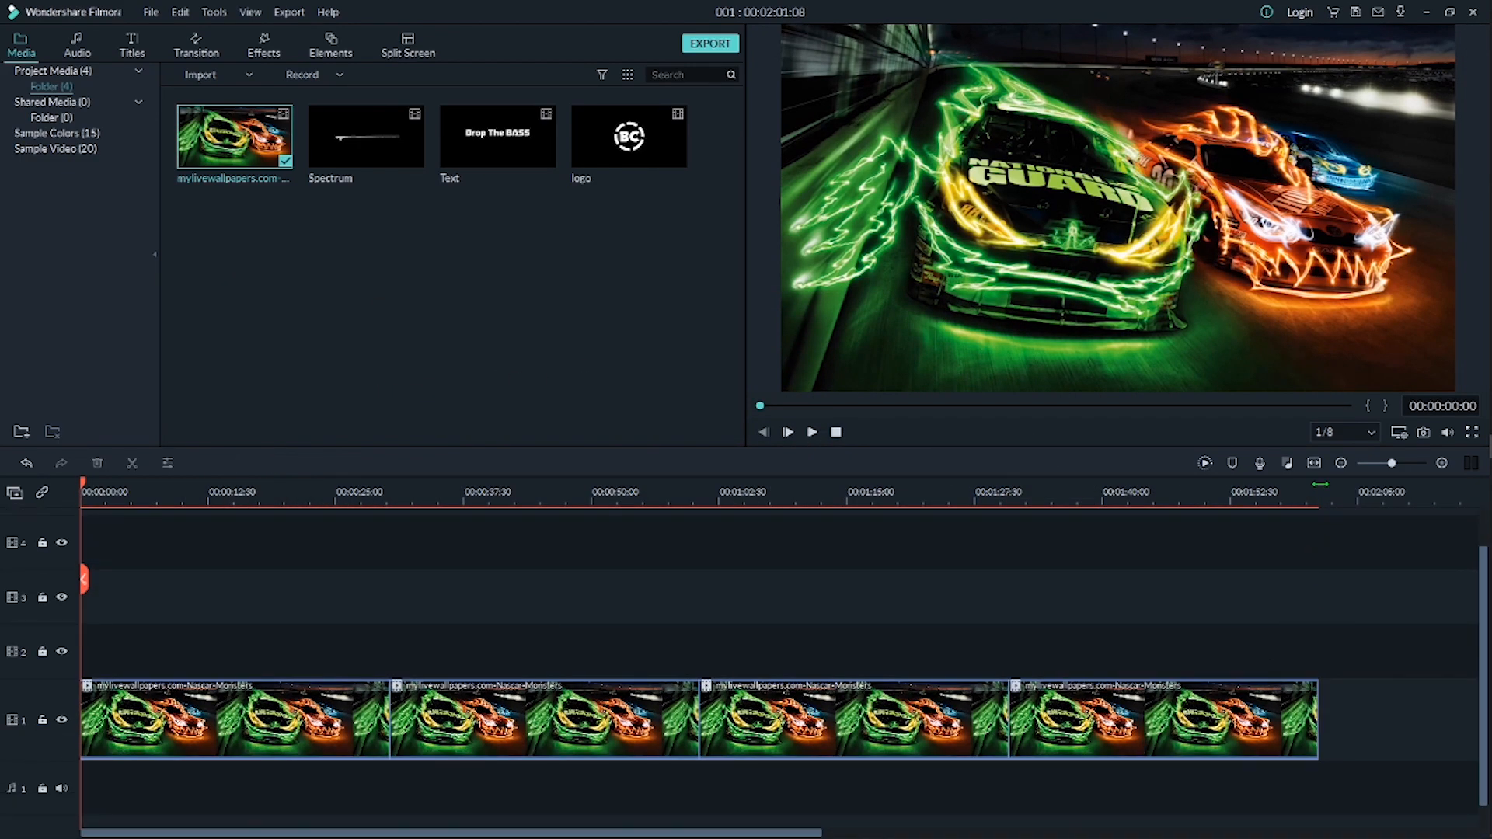
key(space)
click(1218, 735)
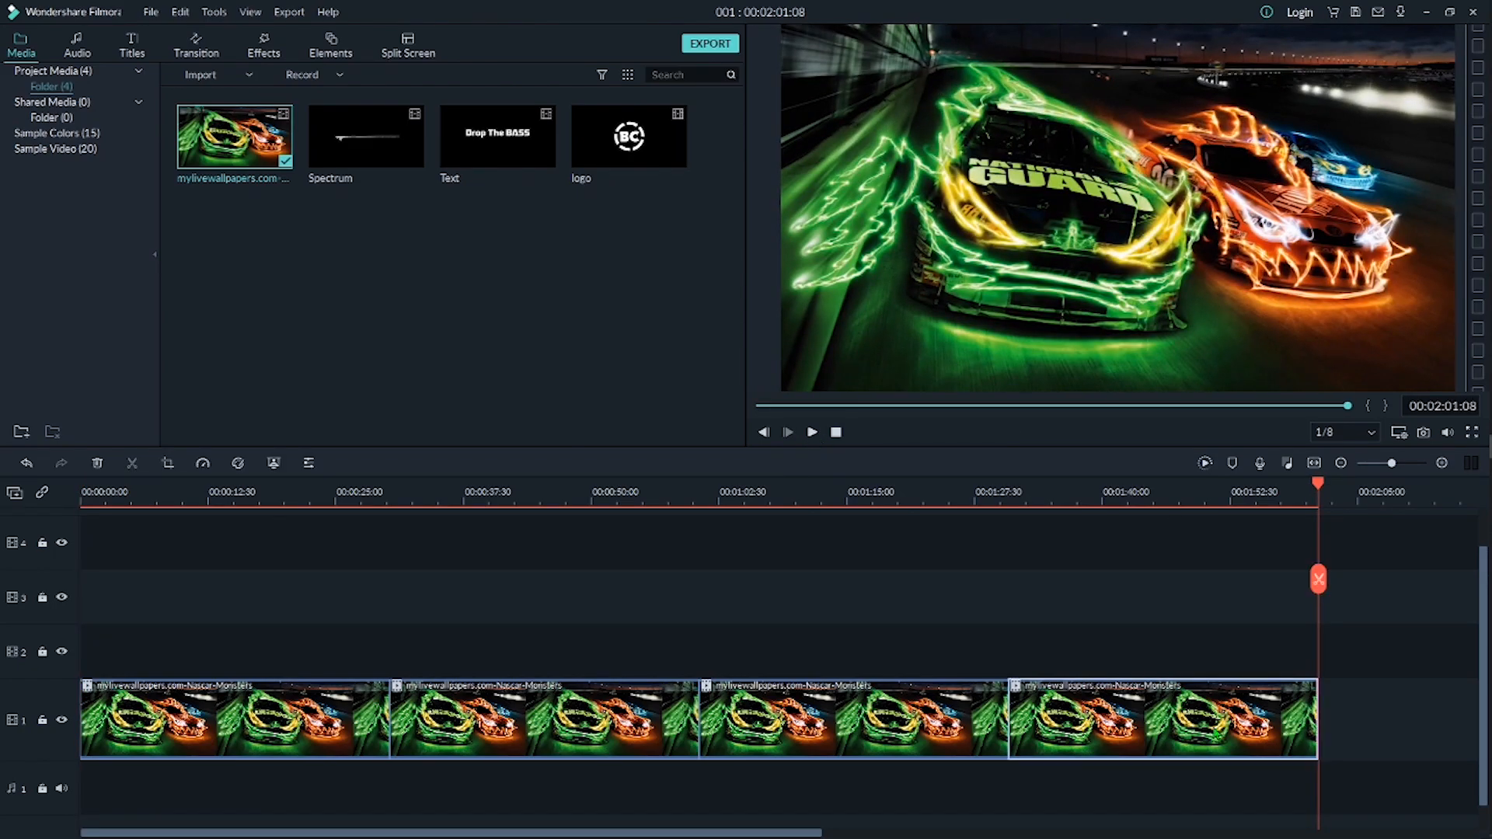
key(ctrl+v)
key(ctrl+v)
key(ctrl+v)
key(ctrl+v)
key(Home)
scroll(360, 597, down, 1)
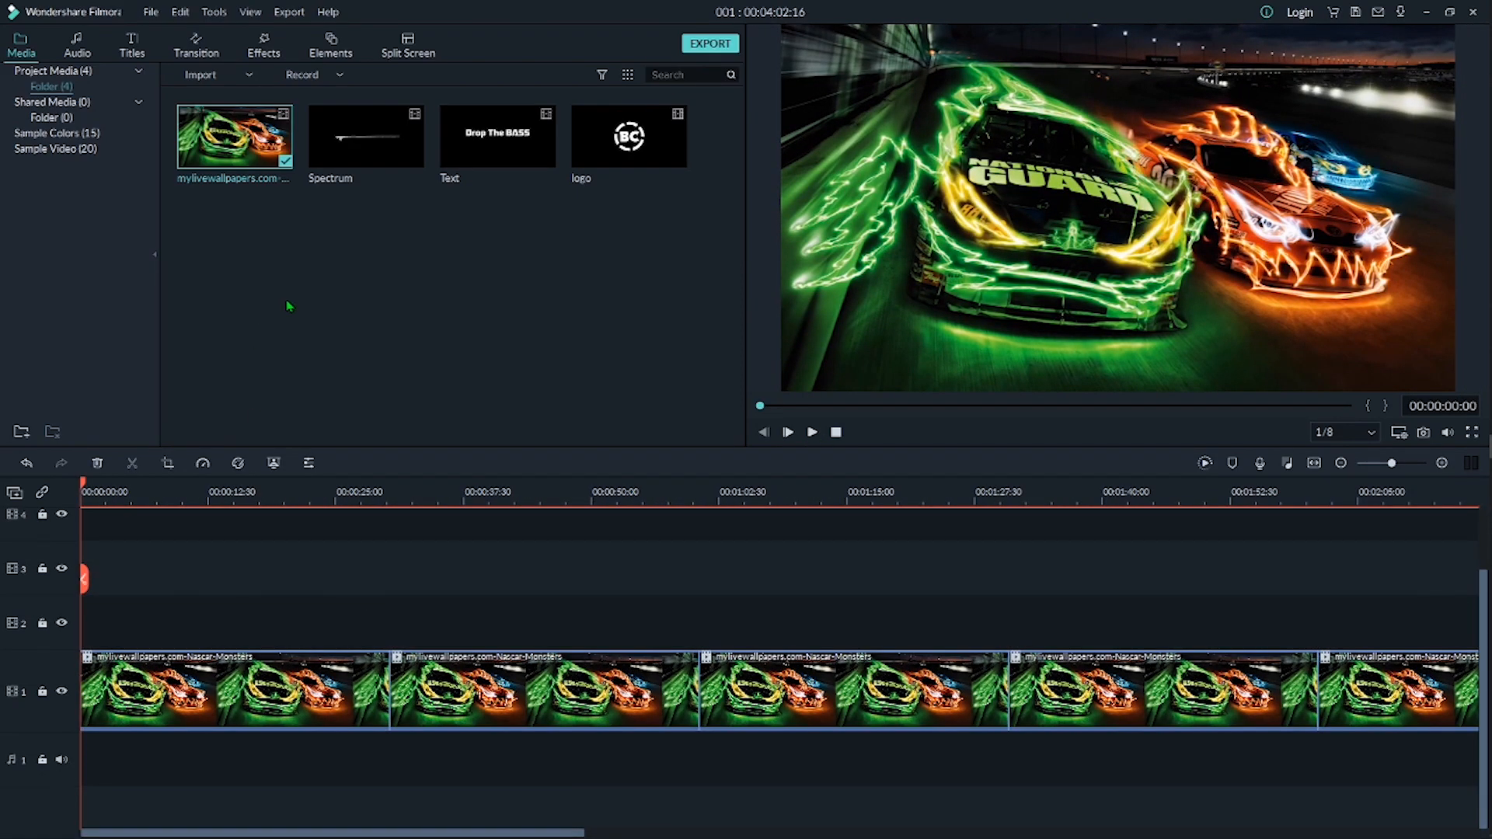
- Add the Text clip at the start of video track 2 and mute its audio
drag(497, 136, 123, 622)
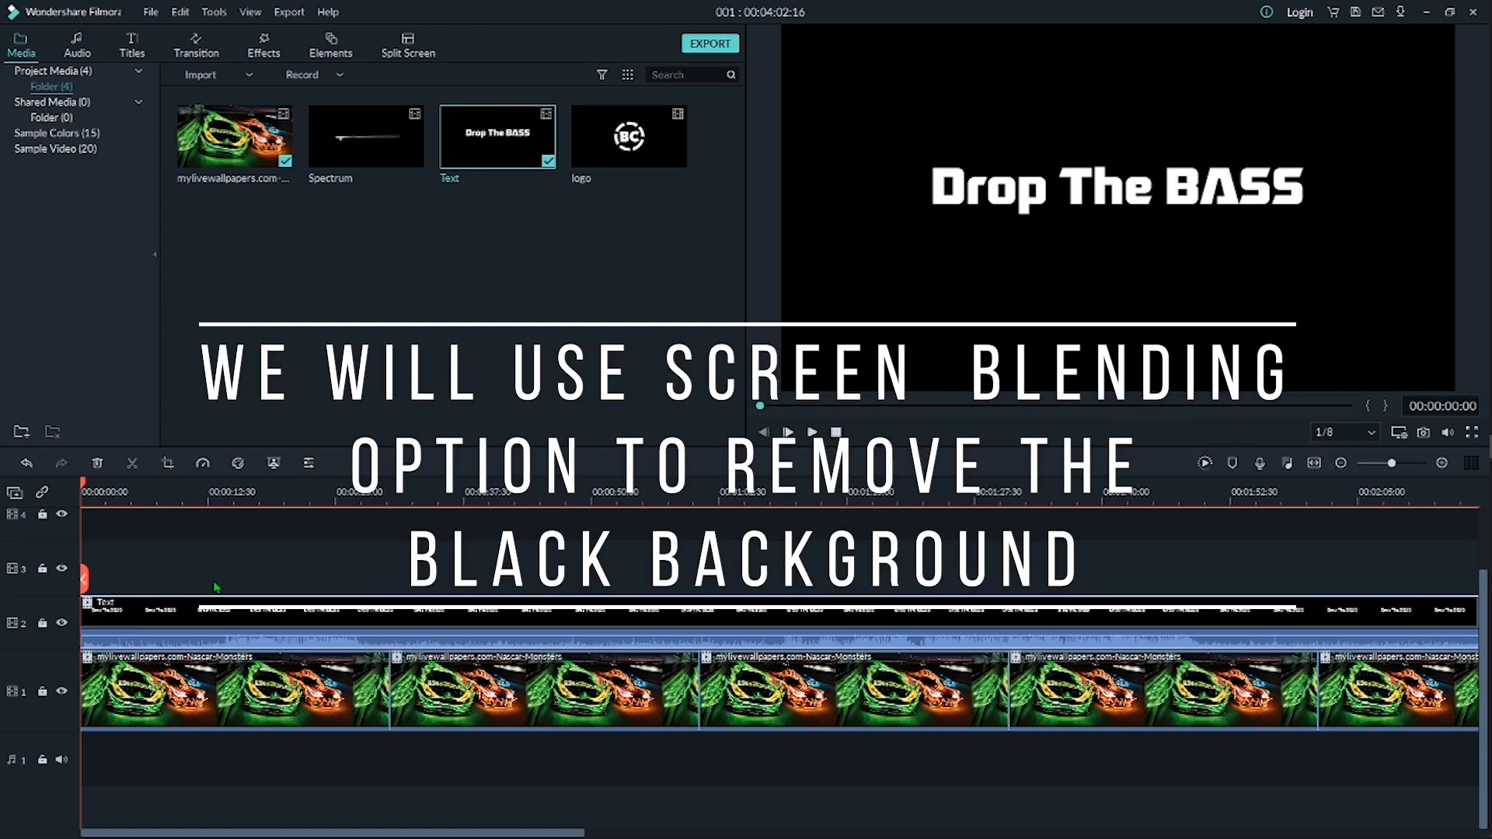
right_click(260, 639)
- Set the Text clip's blending mode to Screen and move the text down to the lower centre of the picture
right_click(178, 612)
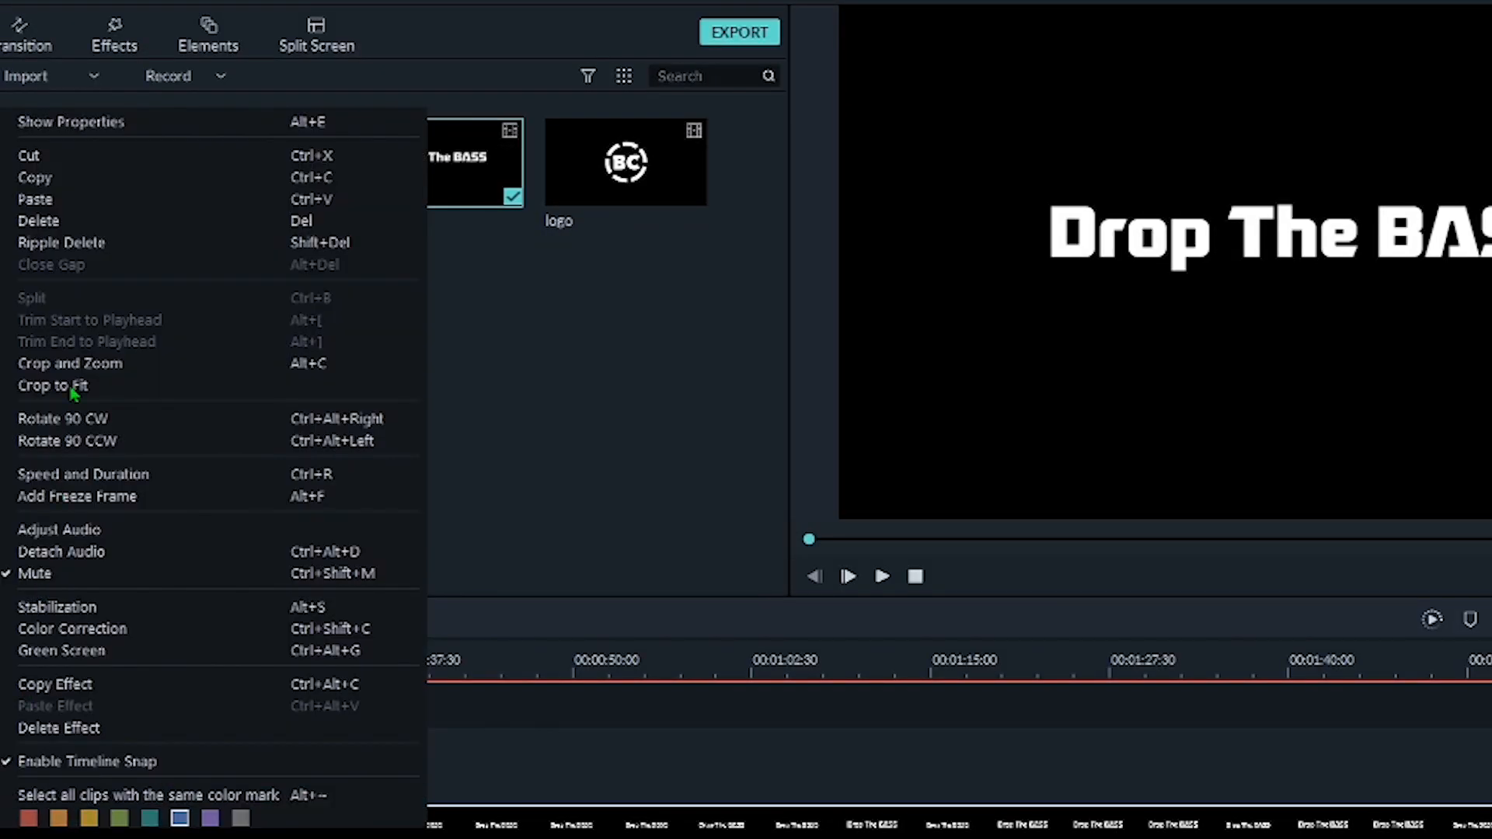
click(183, 124)
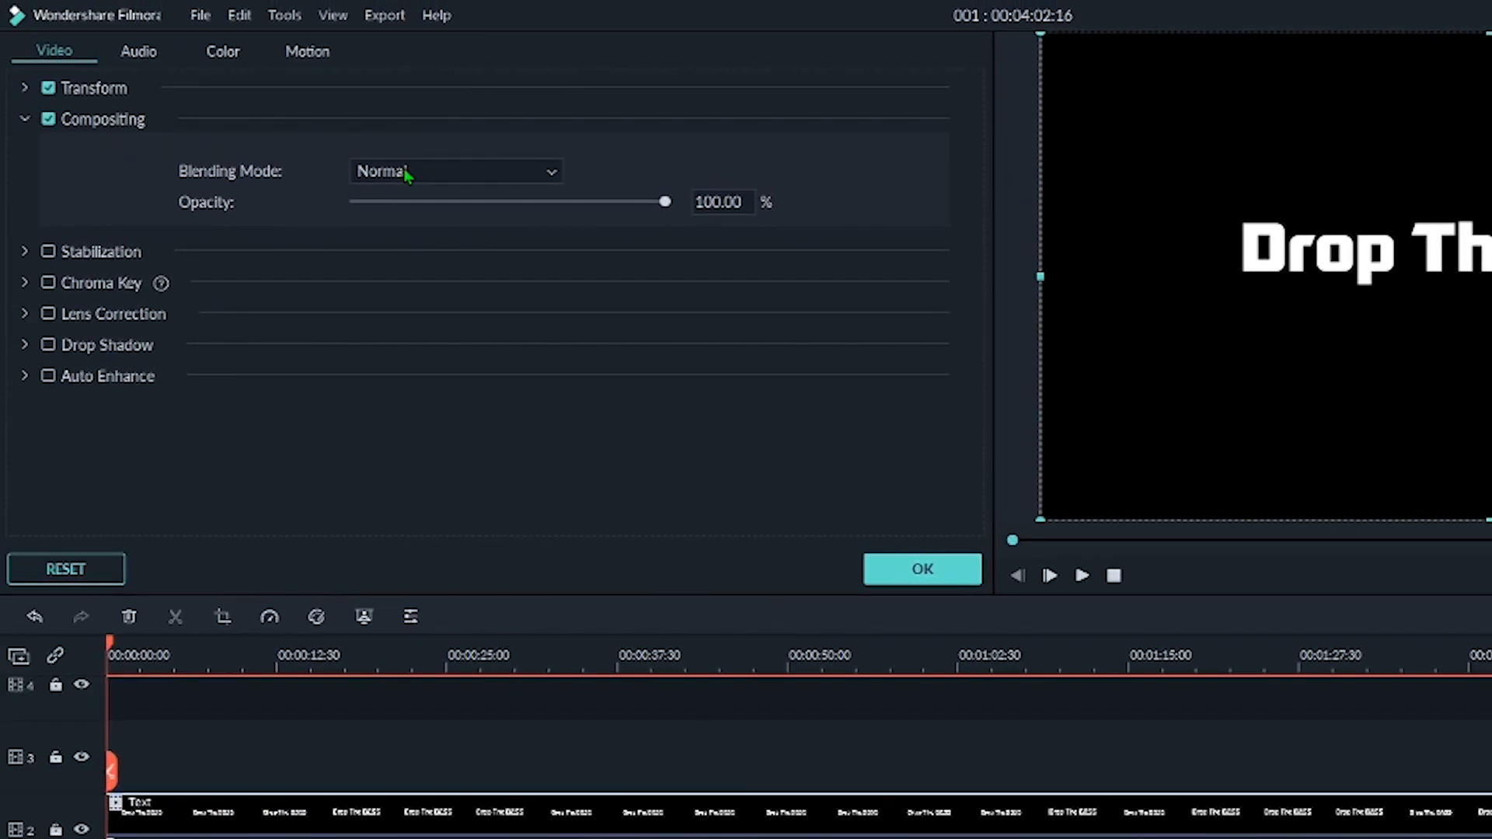
click(403, 168)
click(380, 320)
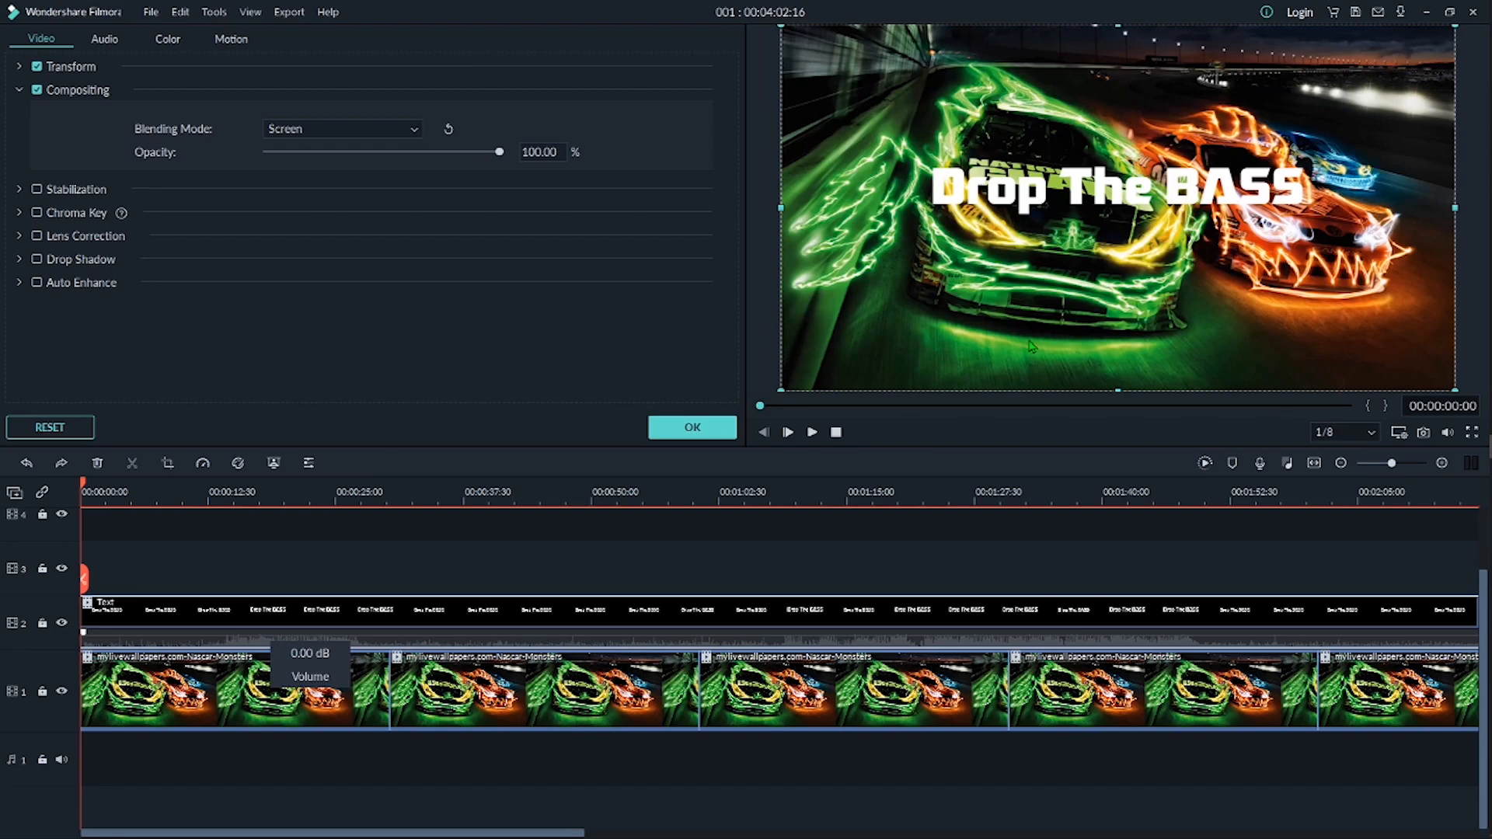
drag(1097, 206, 1098, 361)
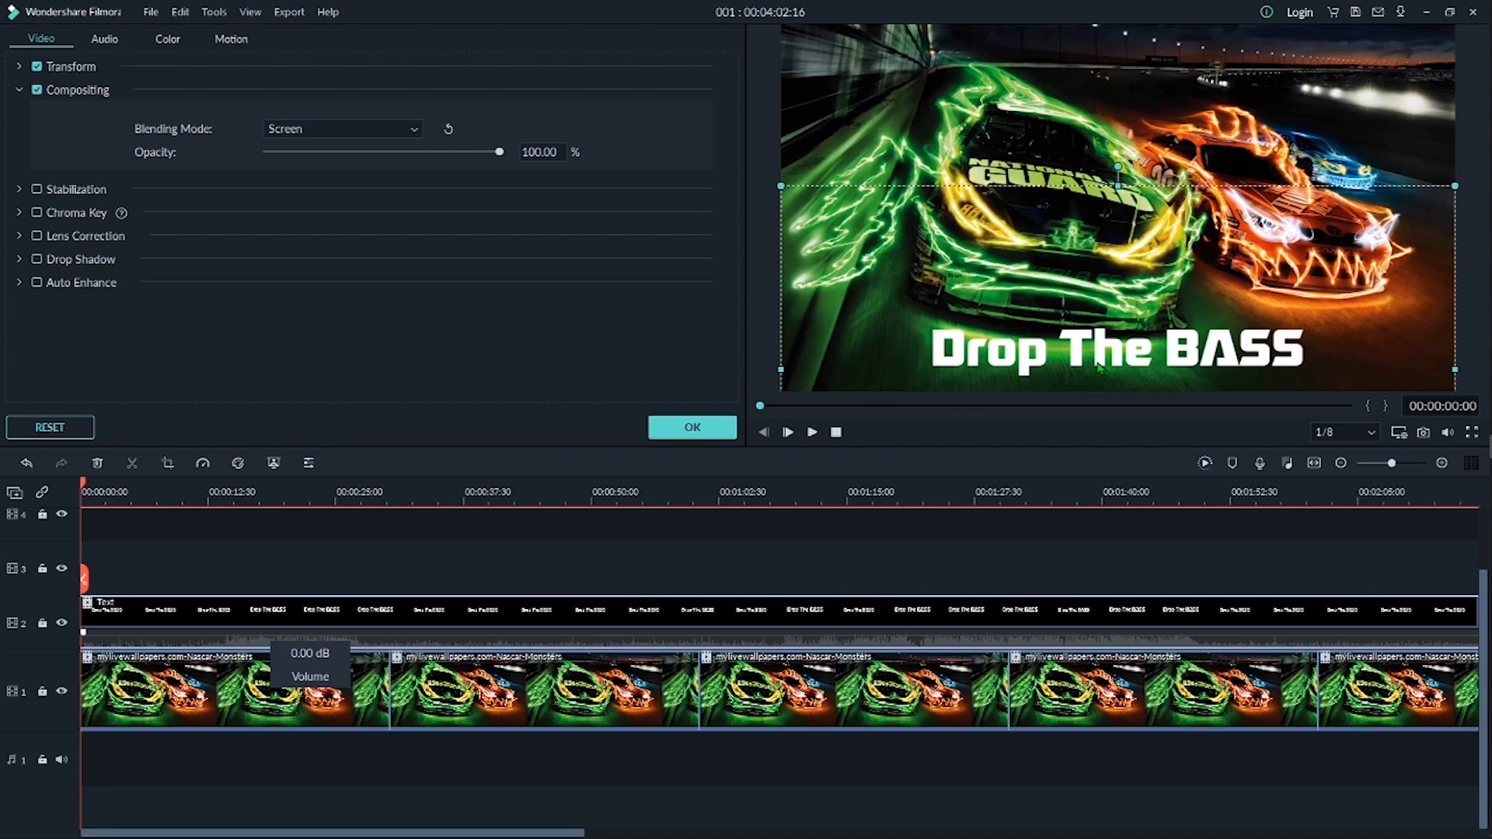
click(678, 432)
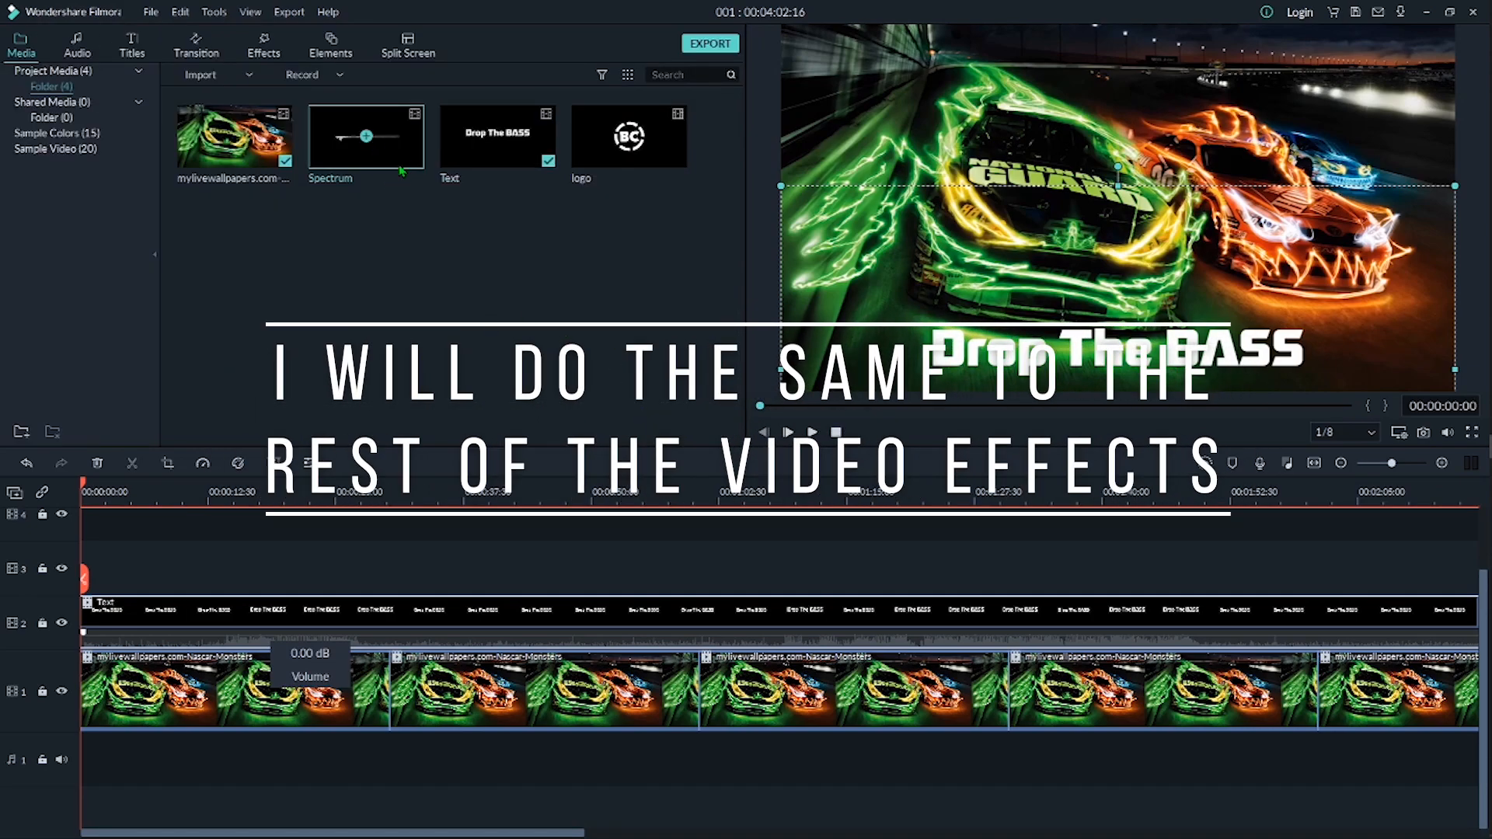
- Add the Spectrum clip at the start of video track 3 and set its blending mode to Screen
drag(398, 151, 86, 560)
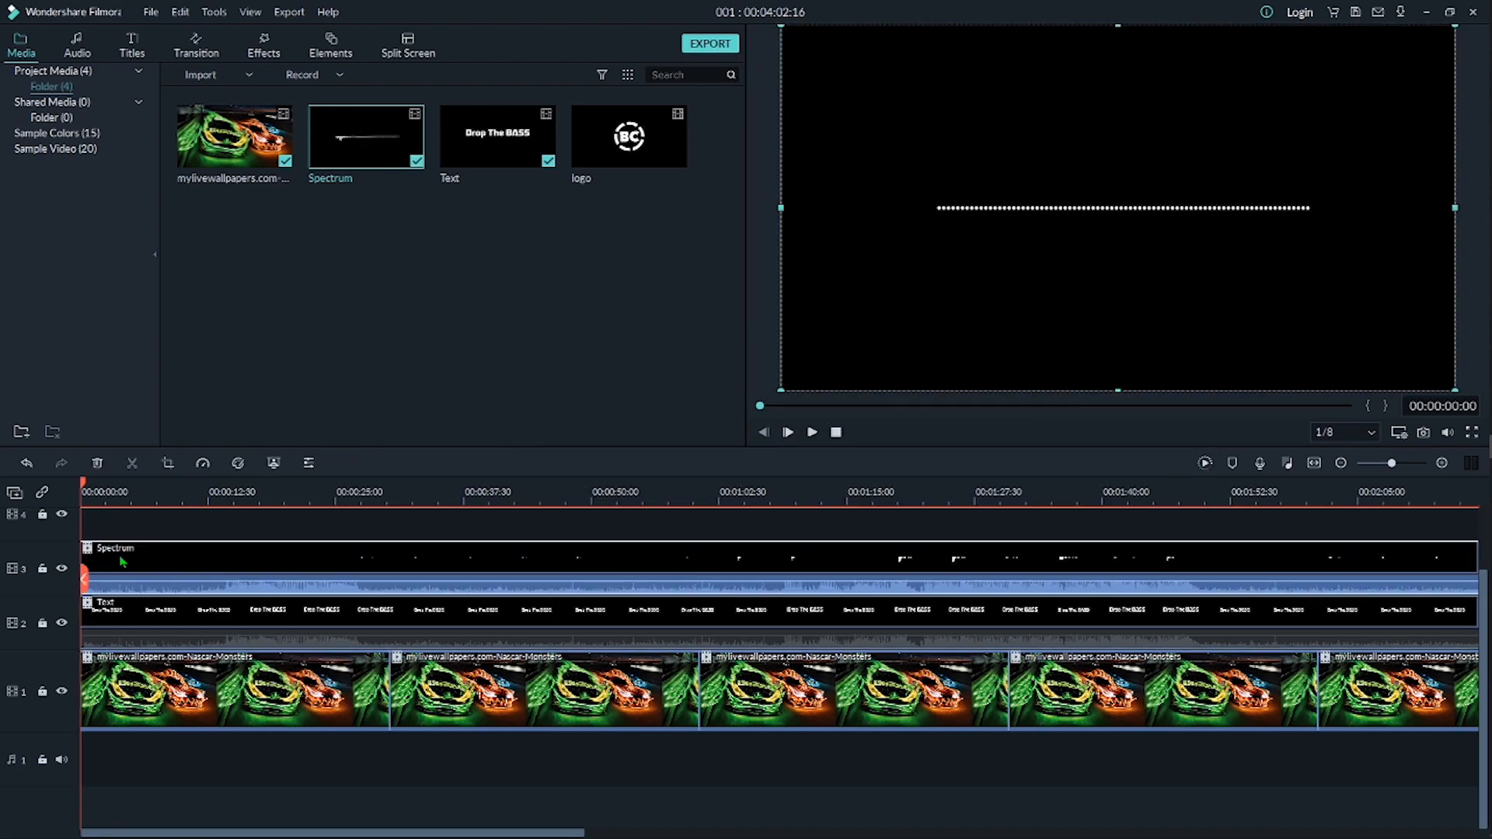
right_click(195, 566)
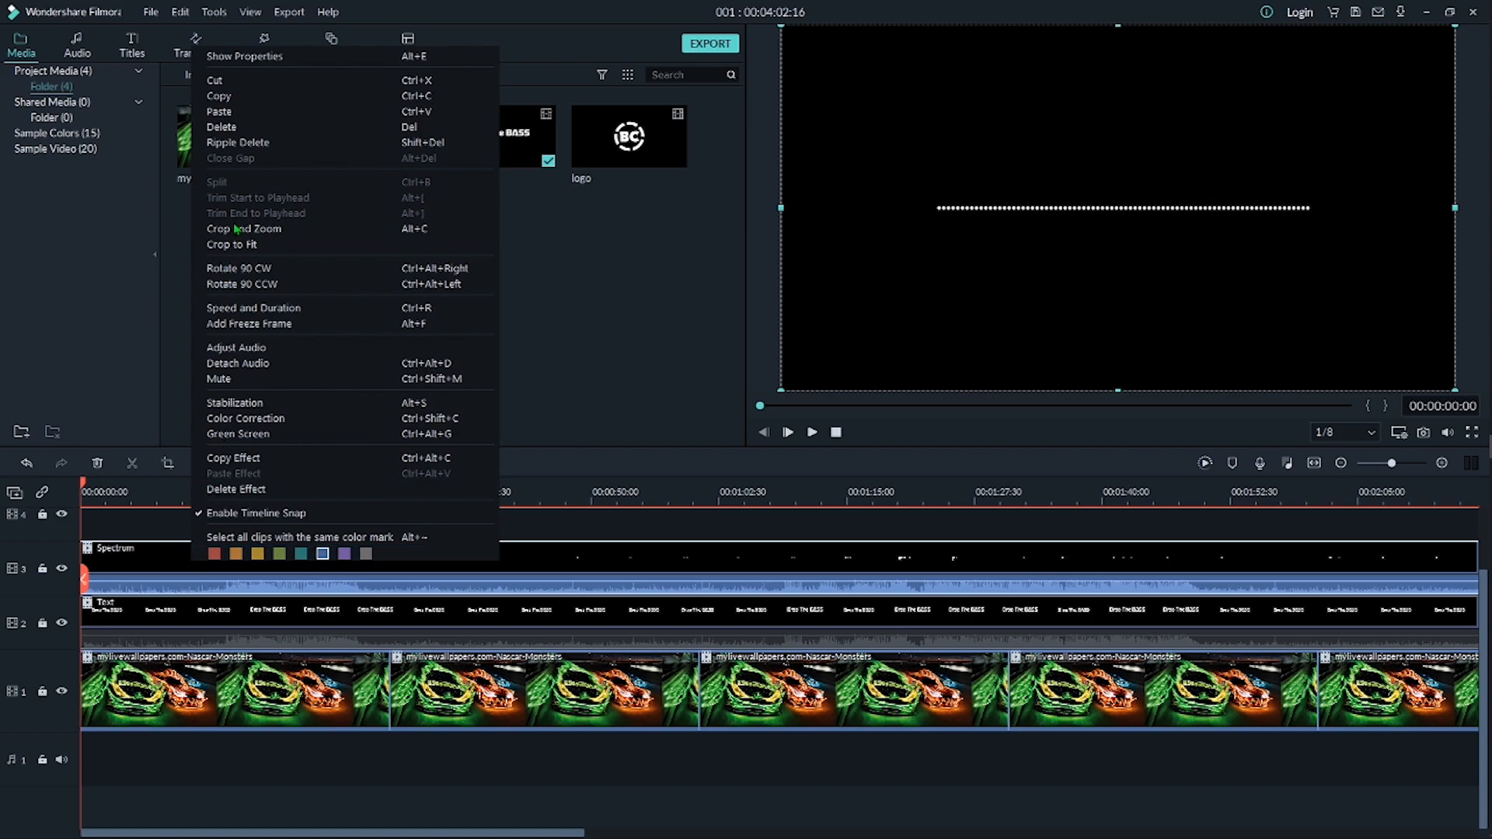
click(394, 66)
click(374, 122)
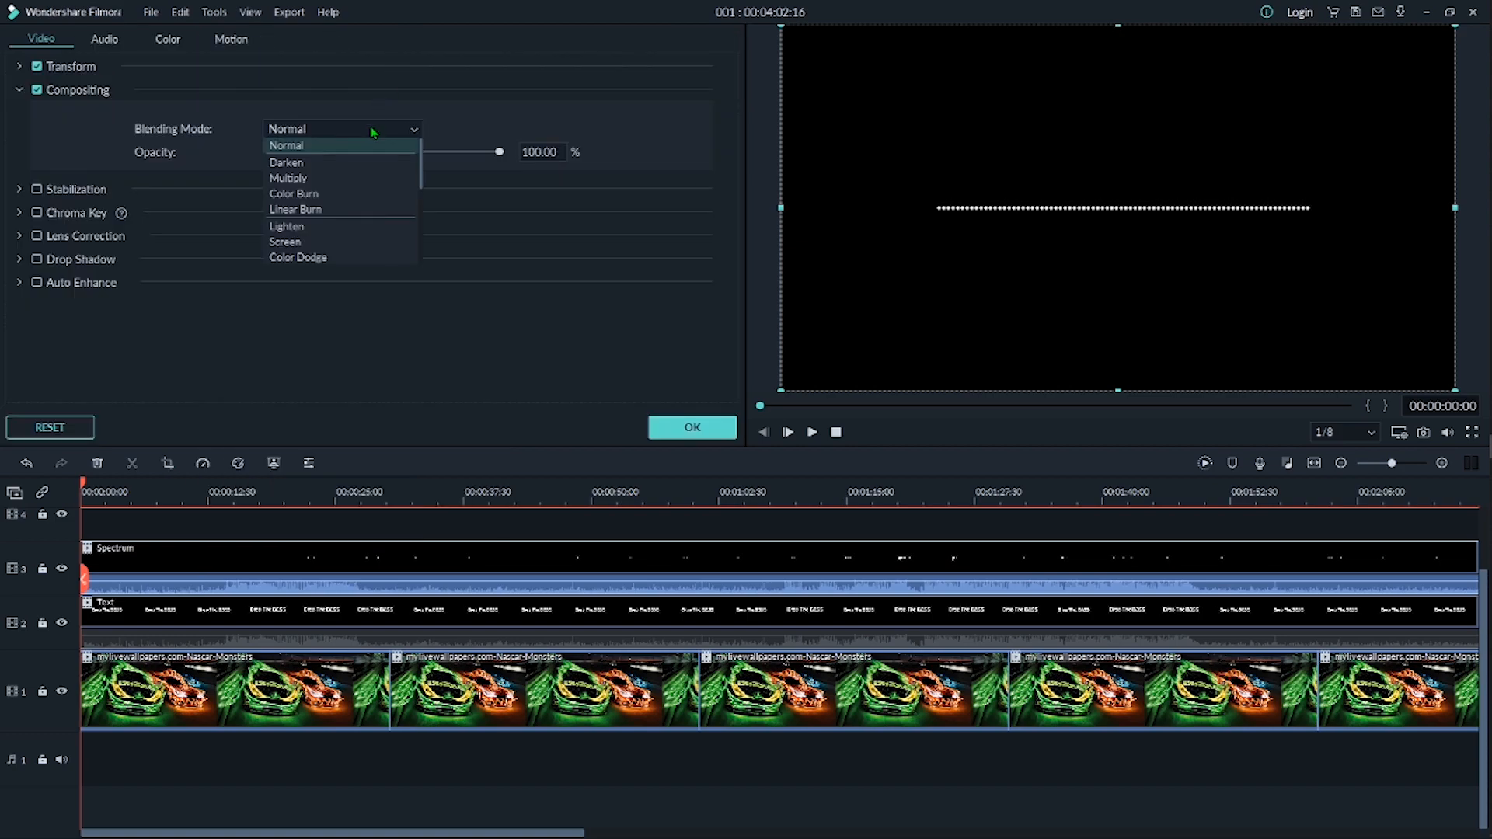
click(311, 247)
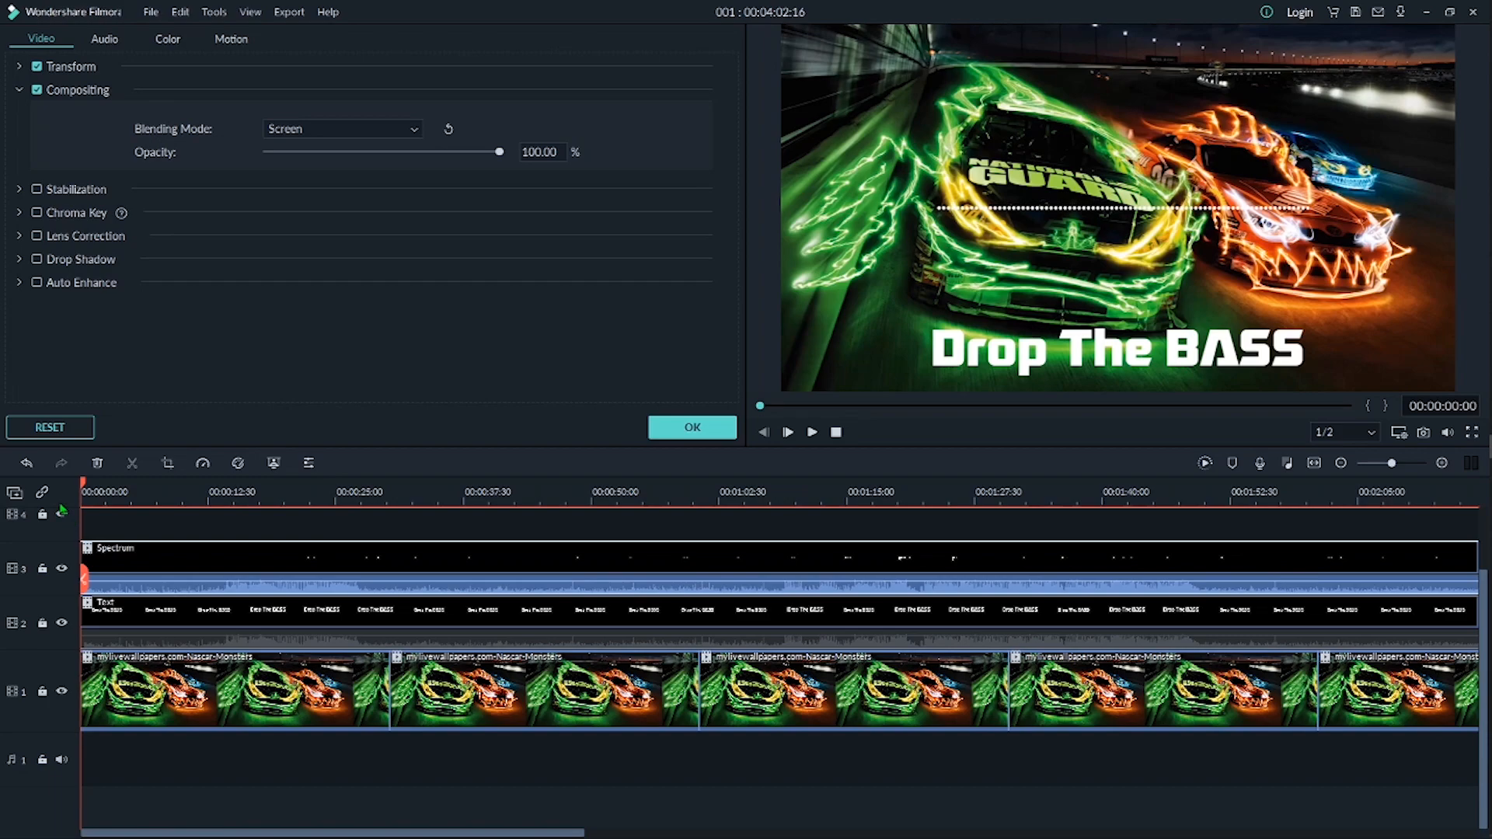
- Move the spectrum straight down to a Y position of about -222.3, so its line sits just below the Drop The BASS text
drag(82, 486, 495, 497)
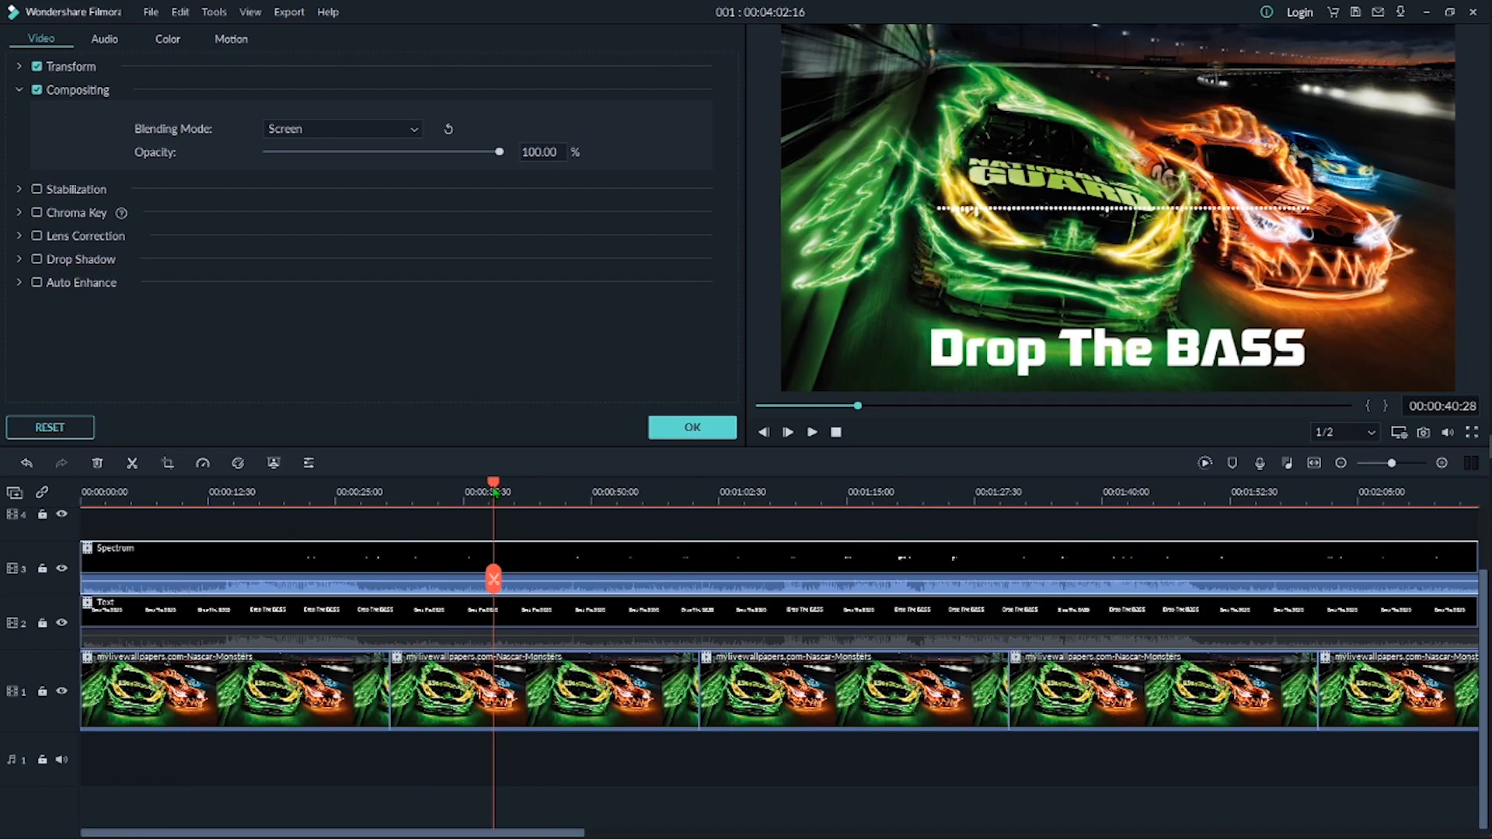
drag(494, 487, 351, 484)
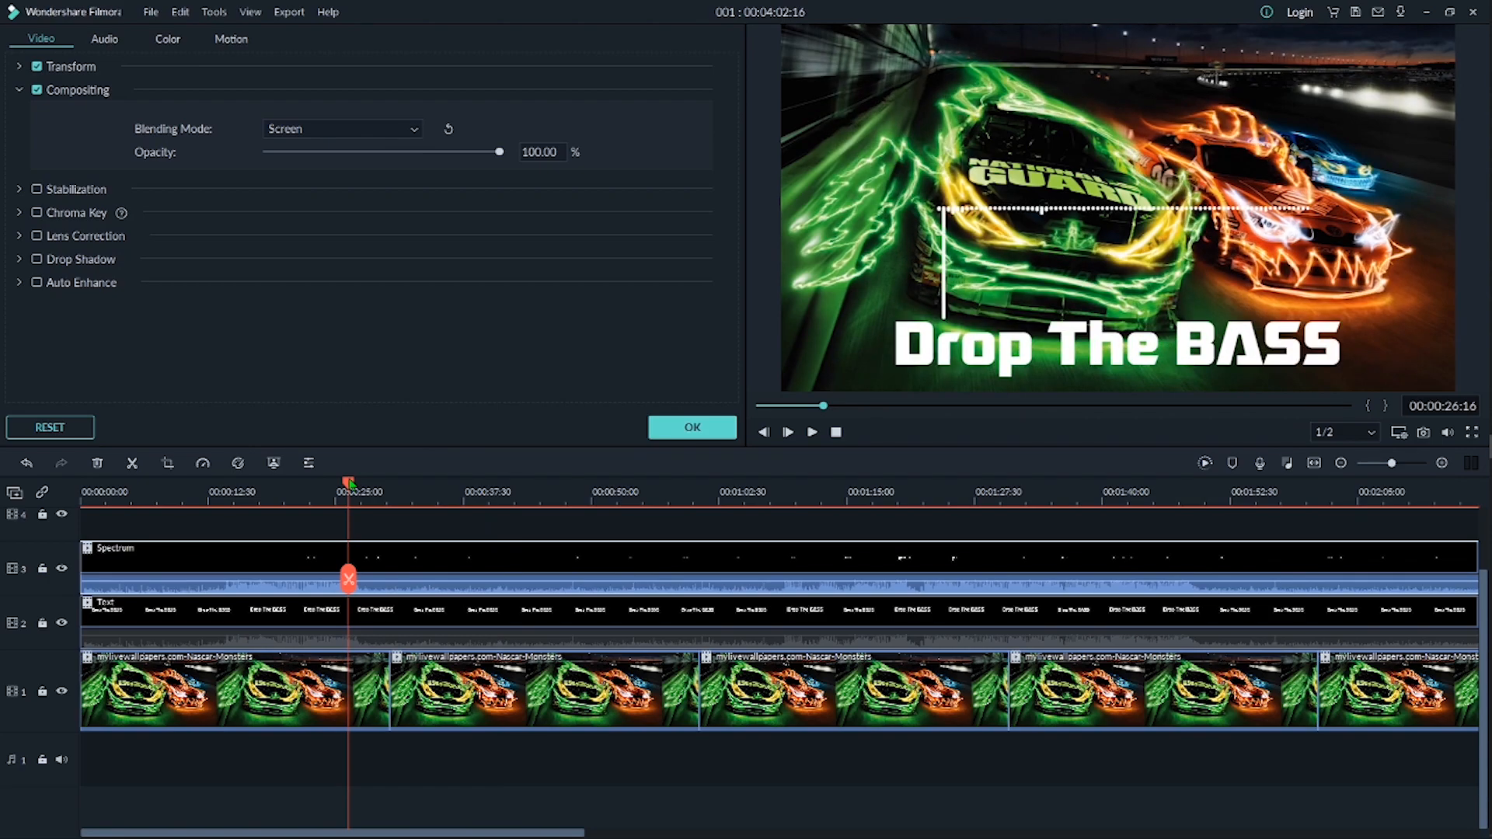
click(443, 499)
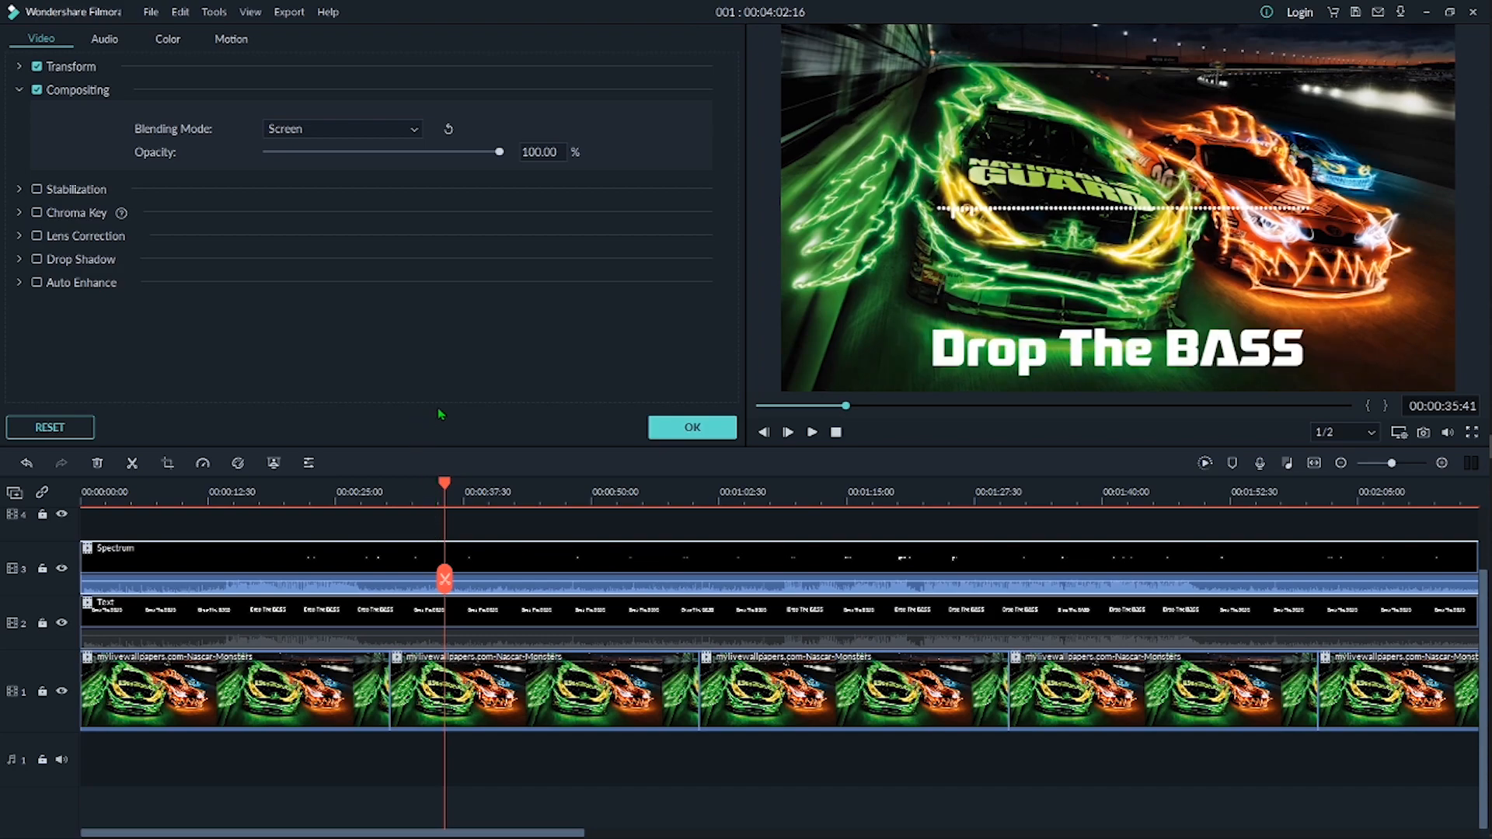
click(1013, 210)
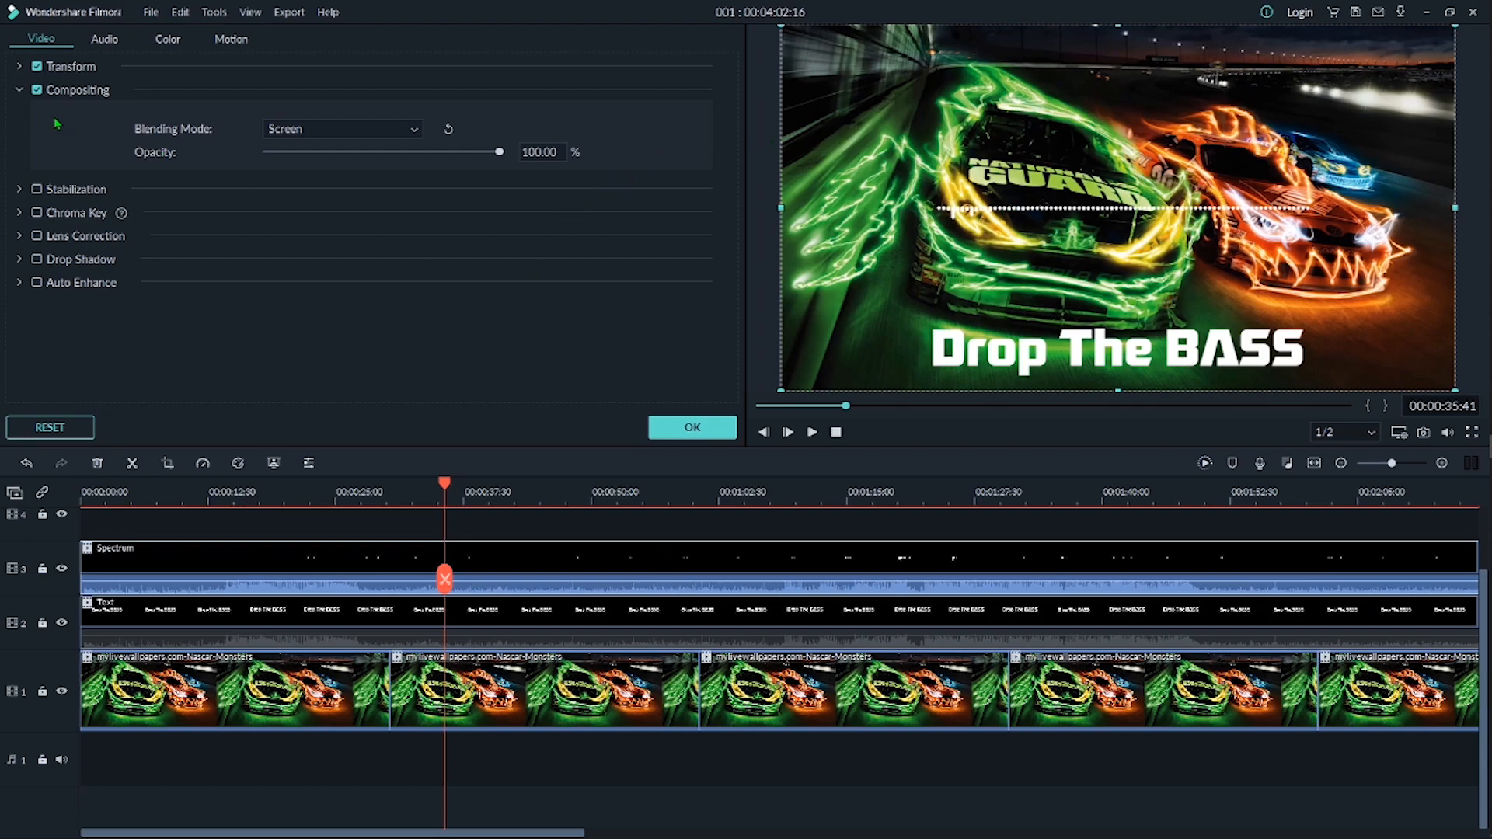
click(18, 68)
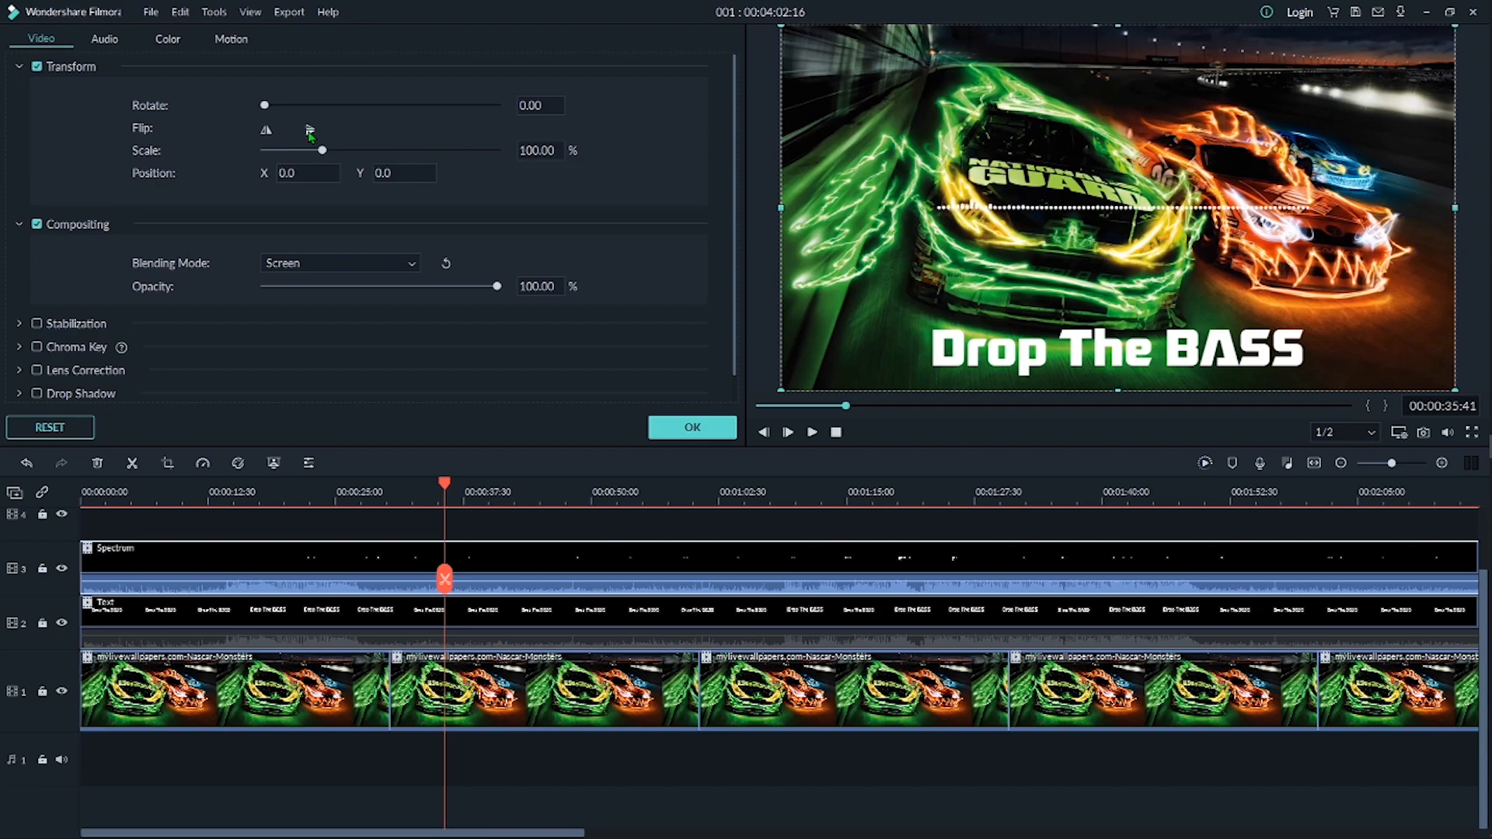
drag(445, 486, 318, 512)
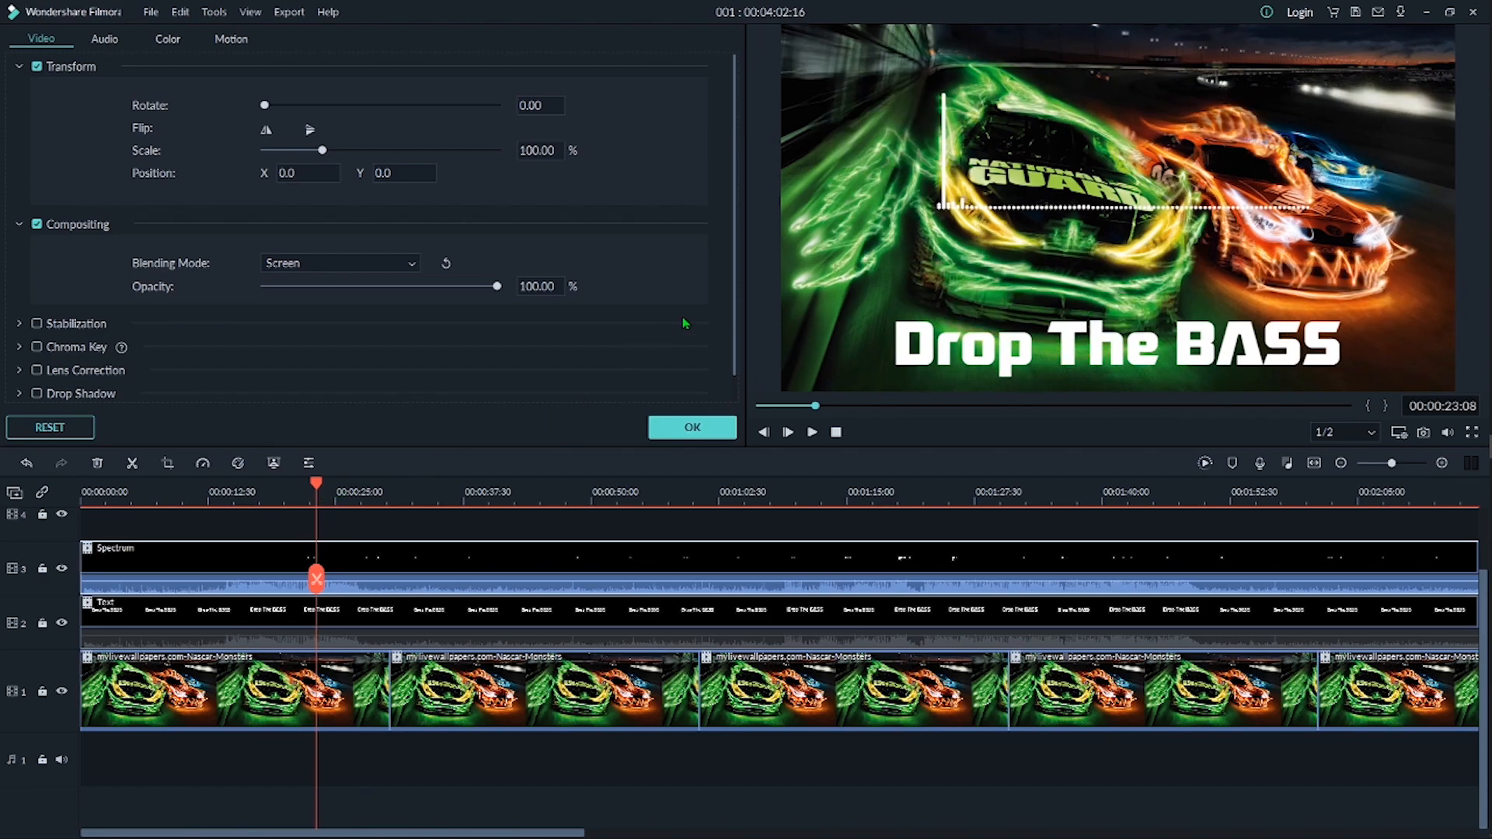
drag(1140, 217, 1143, 387)
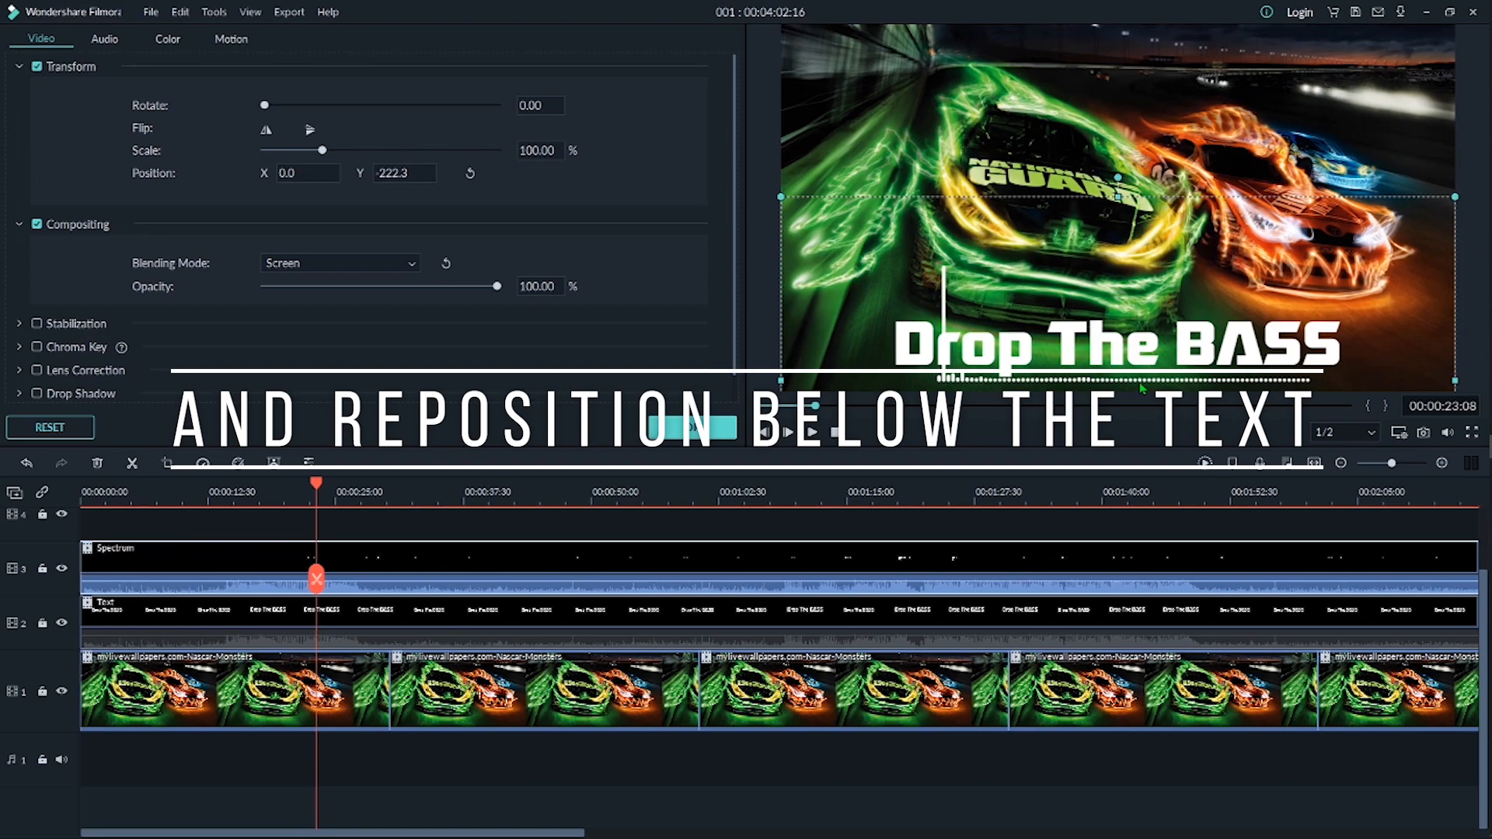
click(692, 428)
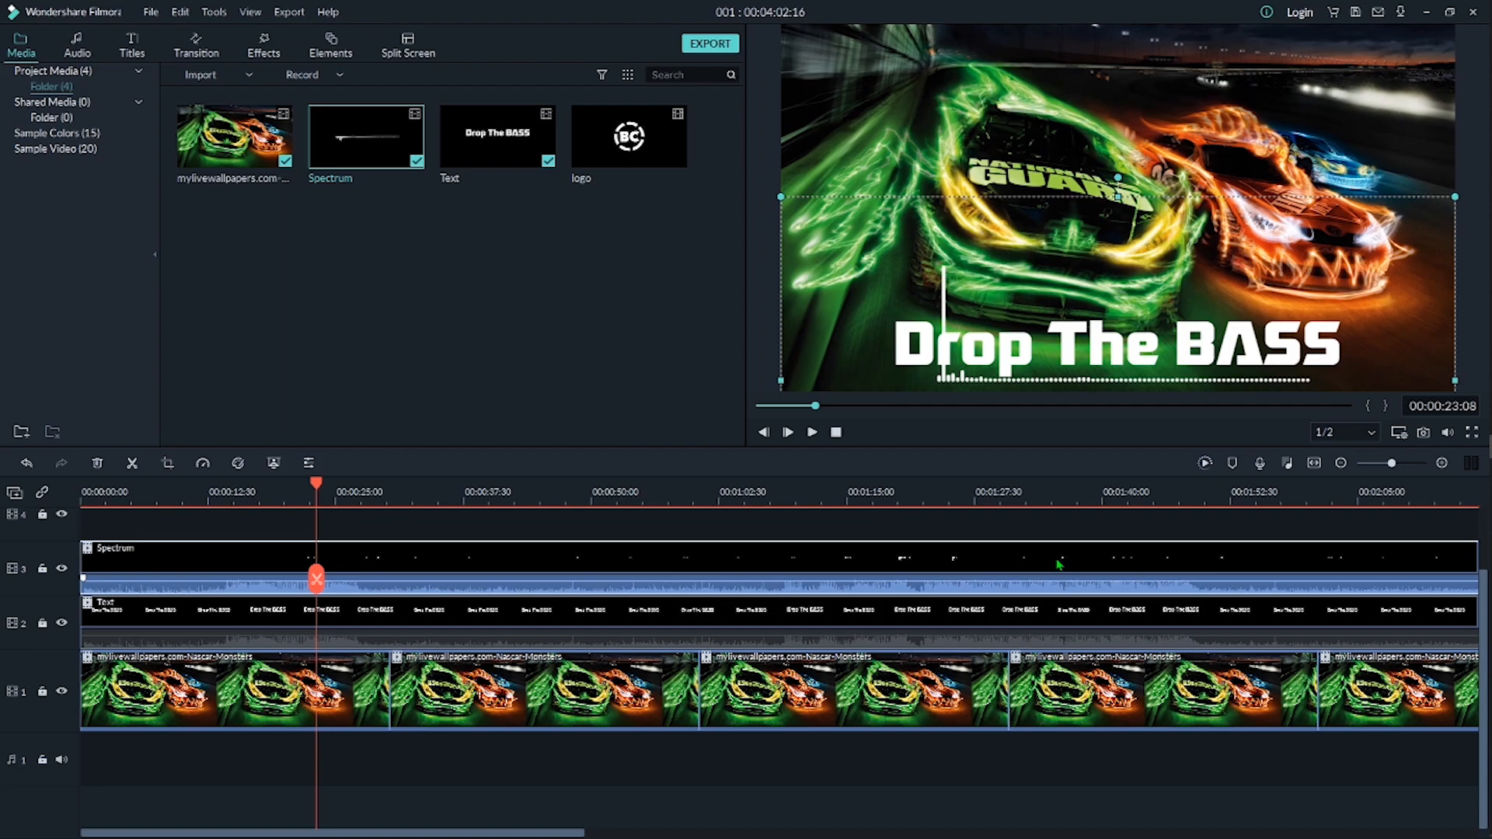
- Add the logo clip at the start of video track 4 and set its blending mode to Screen
key(Home)
drag(630, 164, 273, 521)
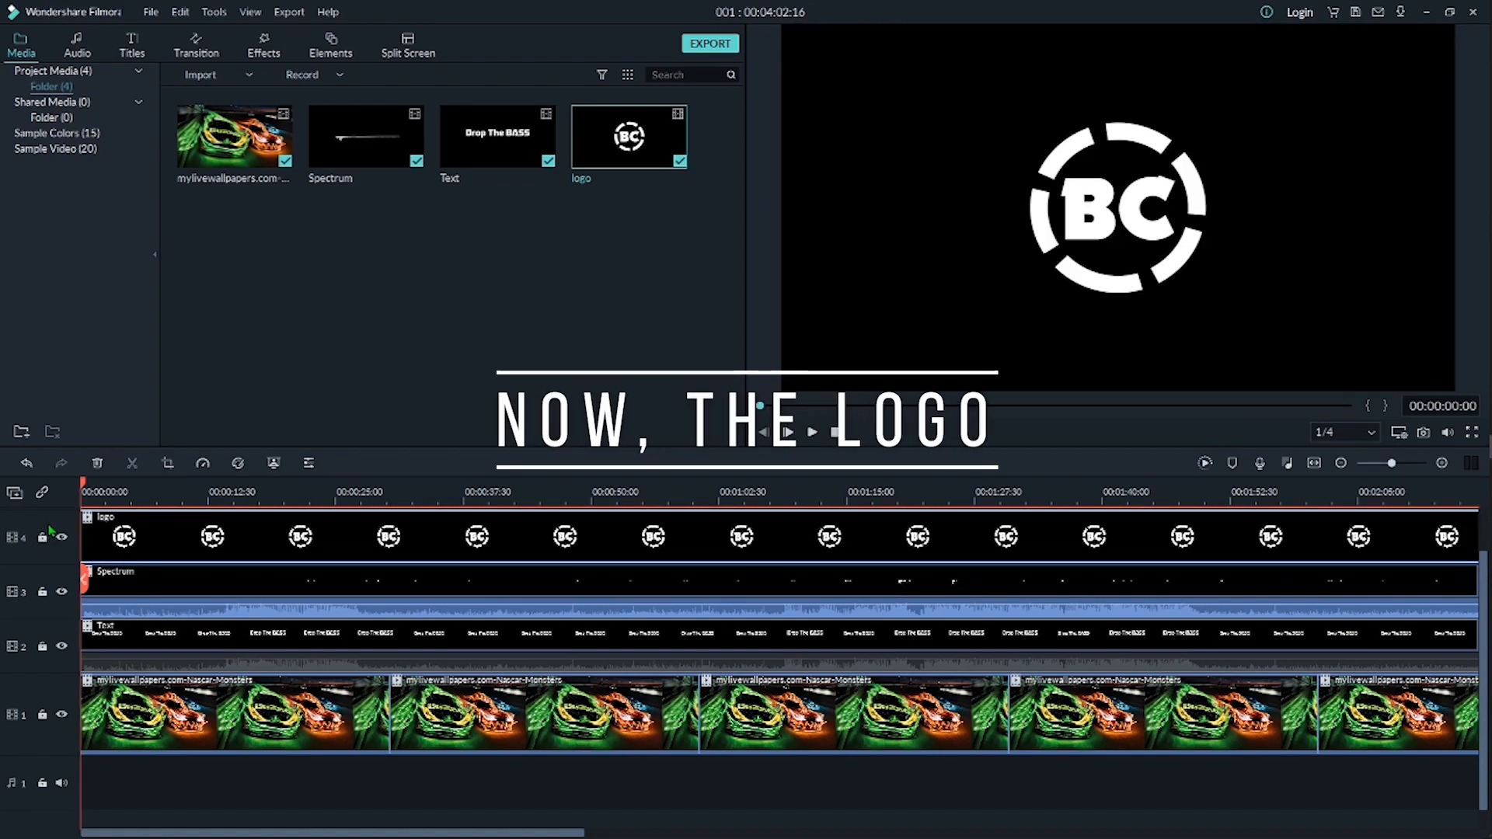
right_click(248, 535)
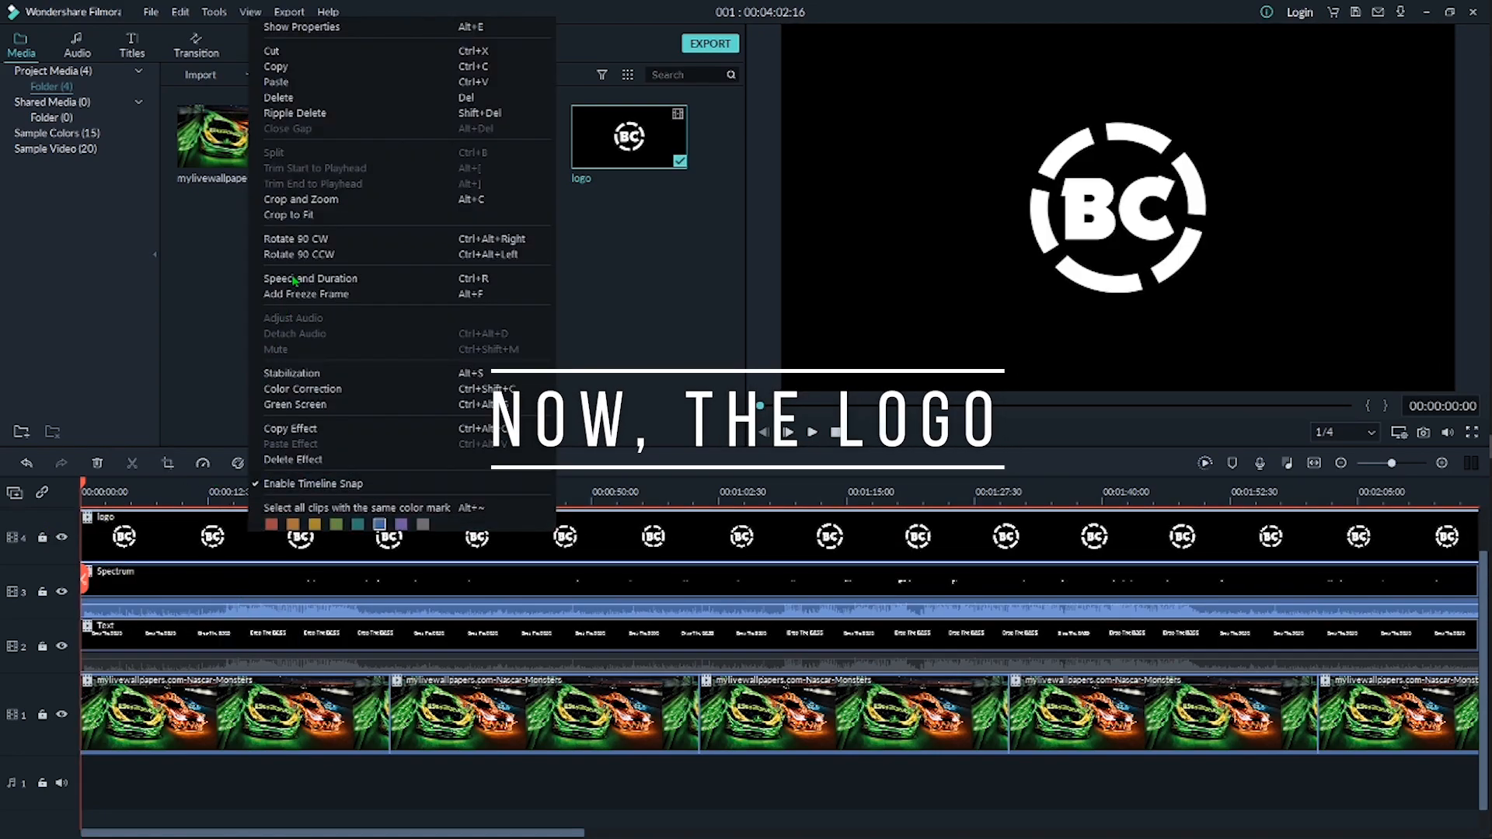
click(456, 33)
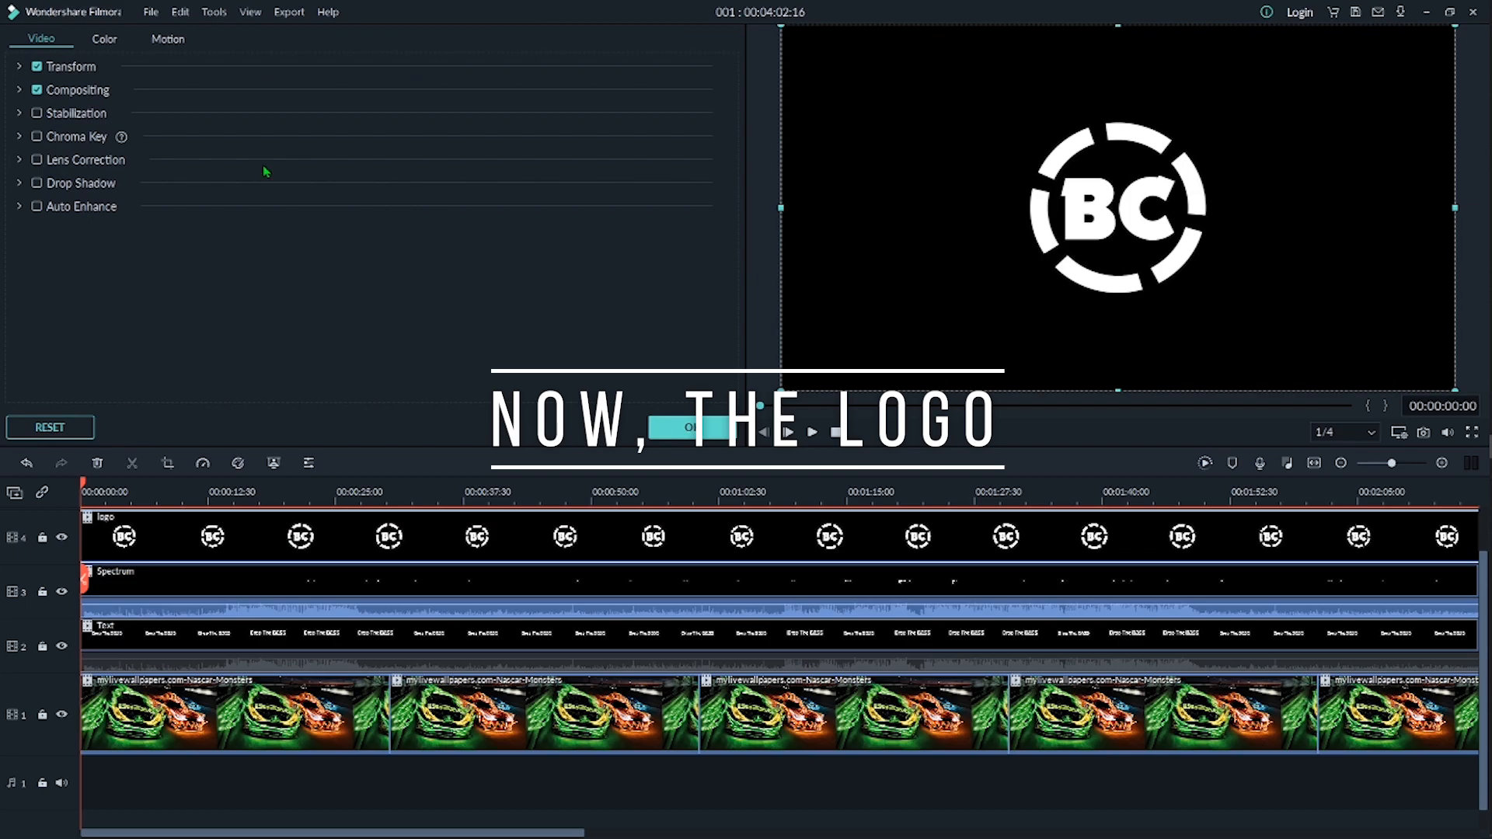
click(19, 90)
click(303, 131)
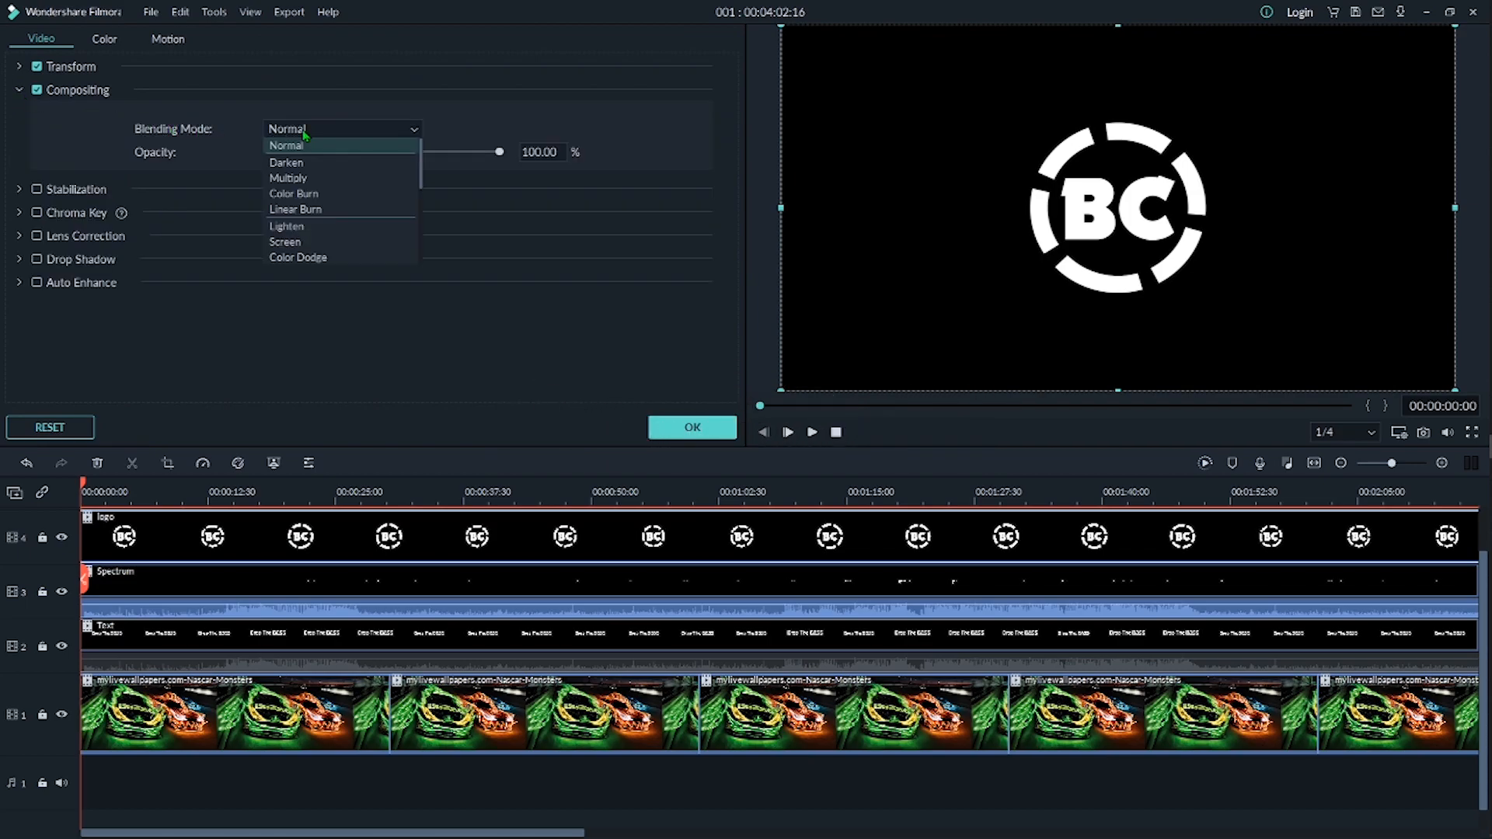
click(310, 241)
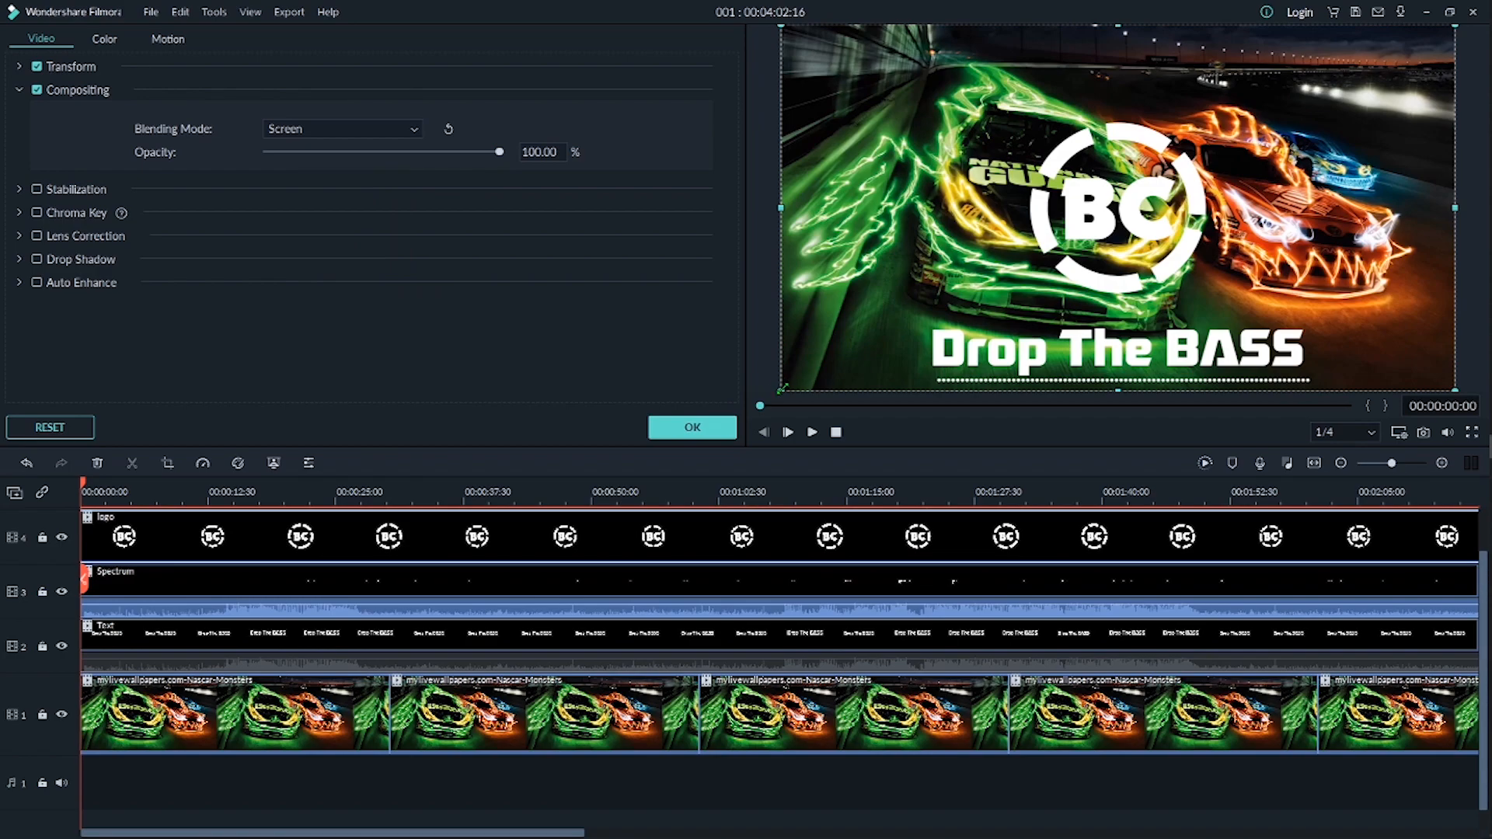
- Shrink the BC logo to roughly half size and place it in the upper-right corner of the picture
drag(781, 389, 1183, 211)
drag(1253, 135, 1322, 124)
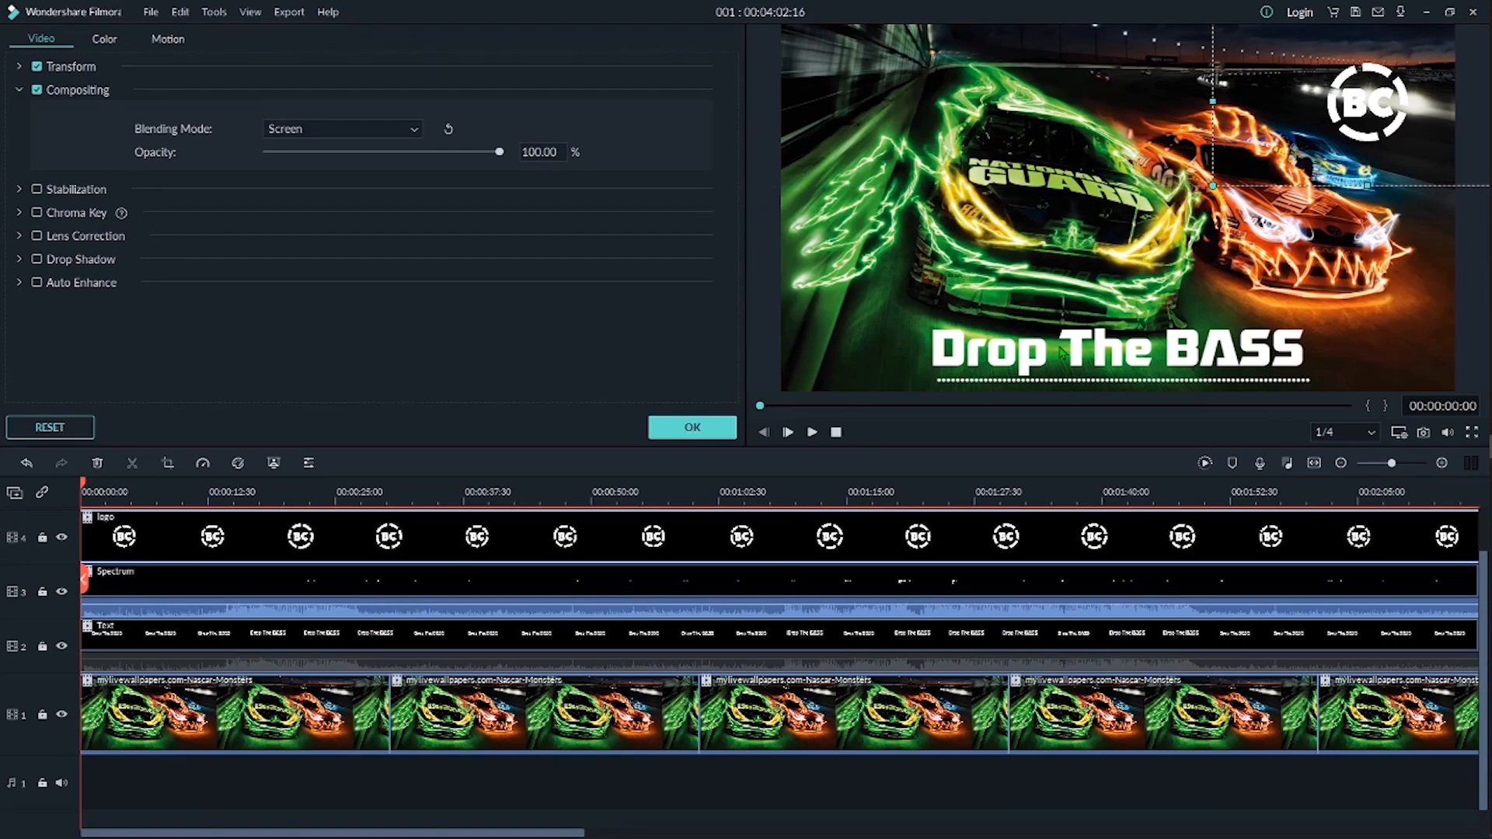
click(689, 428)
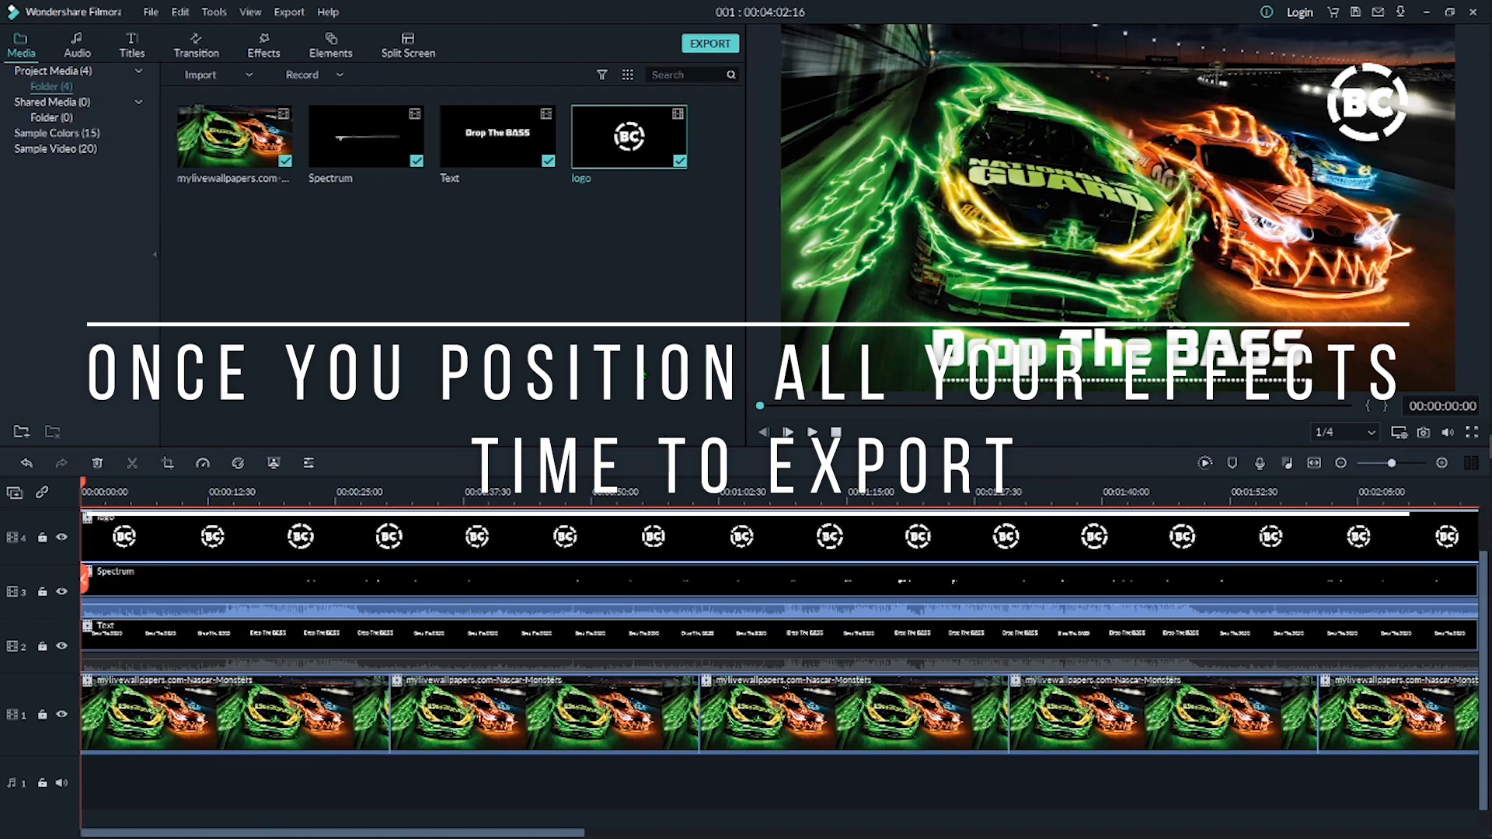
- Start exporting the project, log in to export with a watermark, and choose YouTube as the destination
click(721, 45)
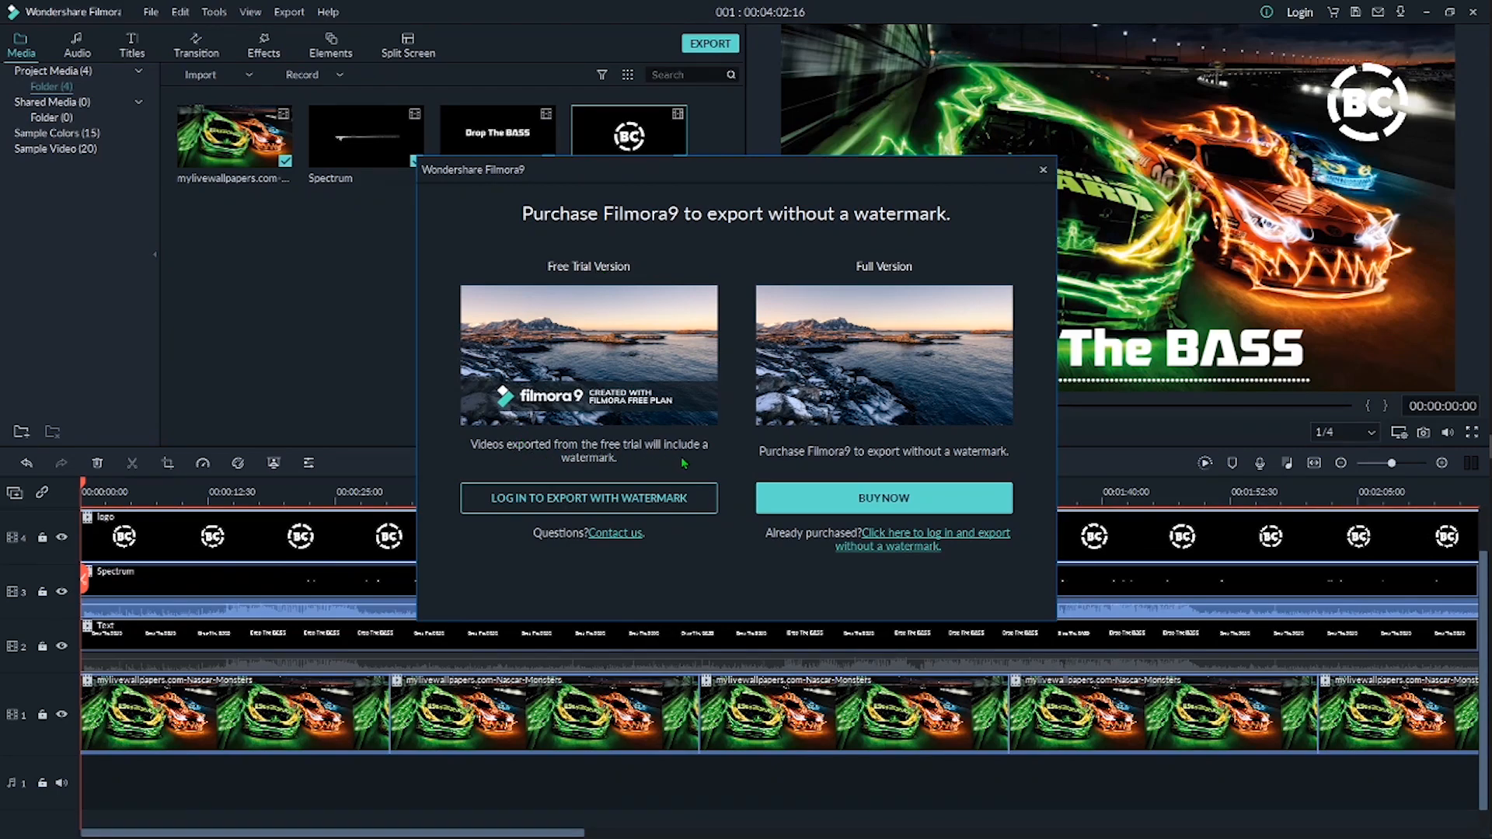
click(575, 502)
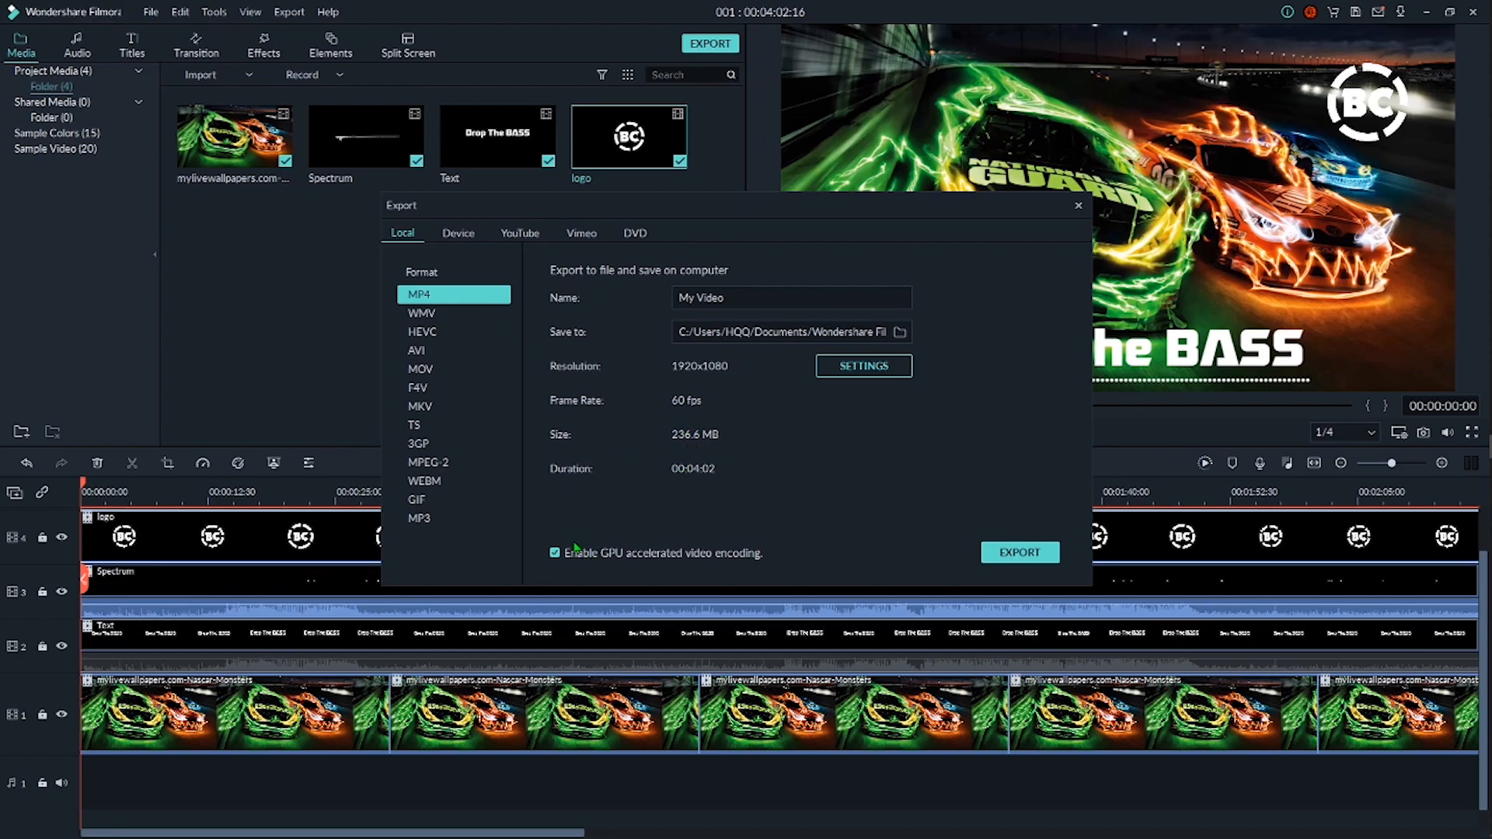
click(518, 235)
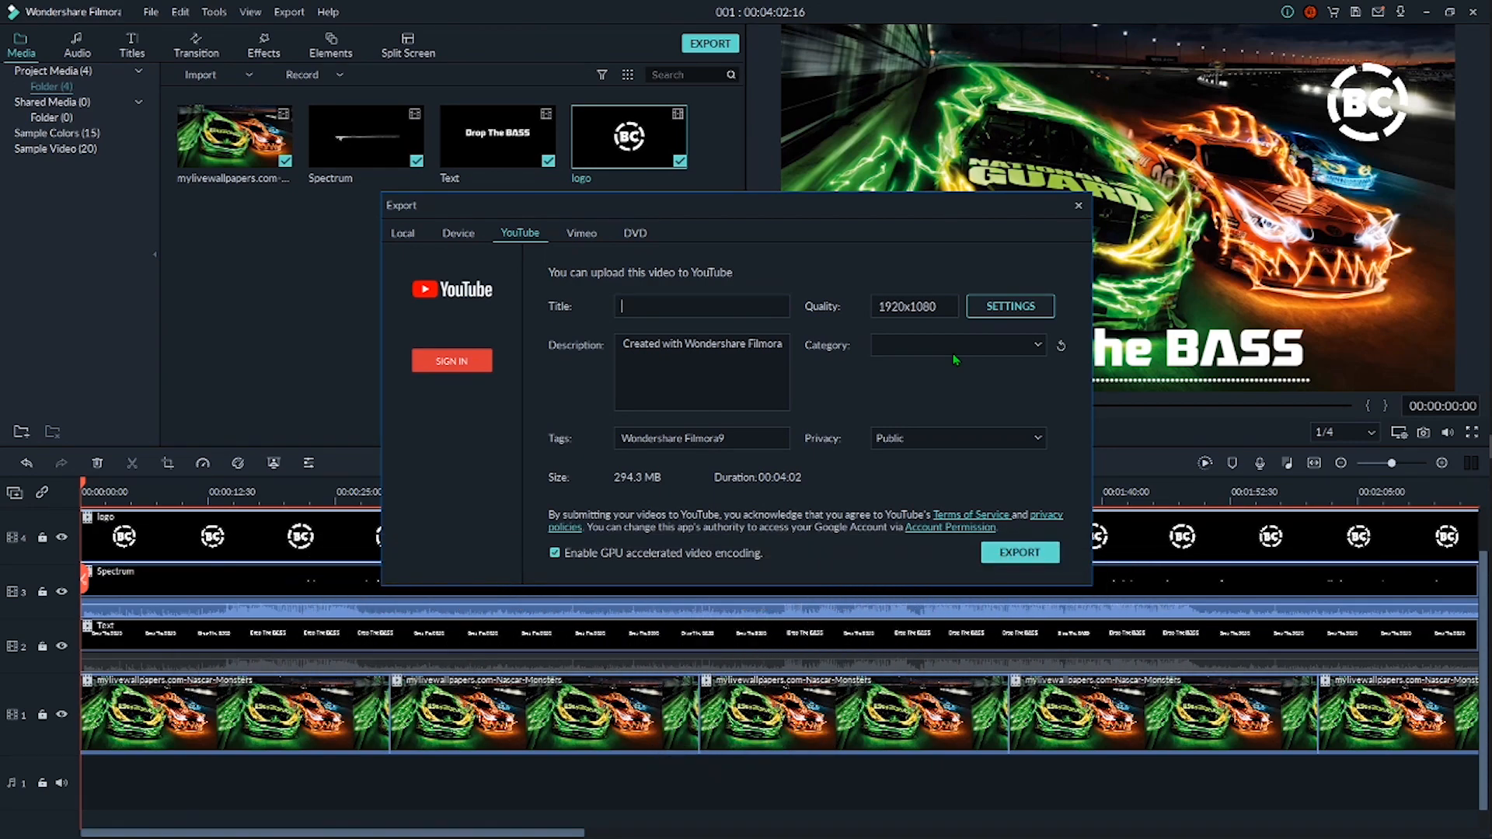
- Set the YouTube upload's privacy to Private and its title to "Putting it all together"
click(923, 440)
click(894, 488)
text(Utt)
key(BackSpace)
key(BackSpace)
text(Putting it all together)
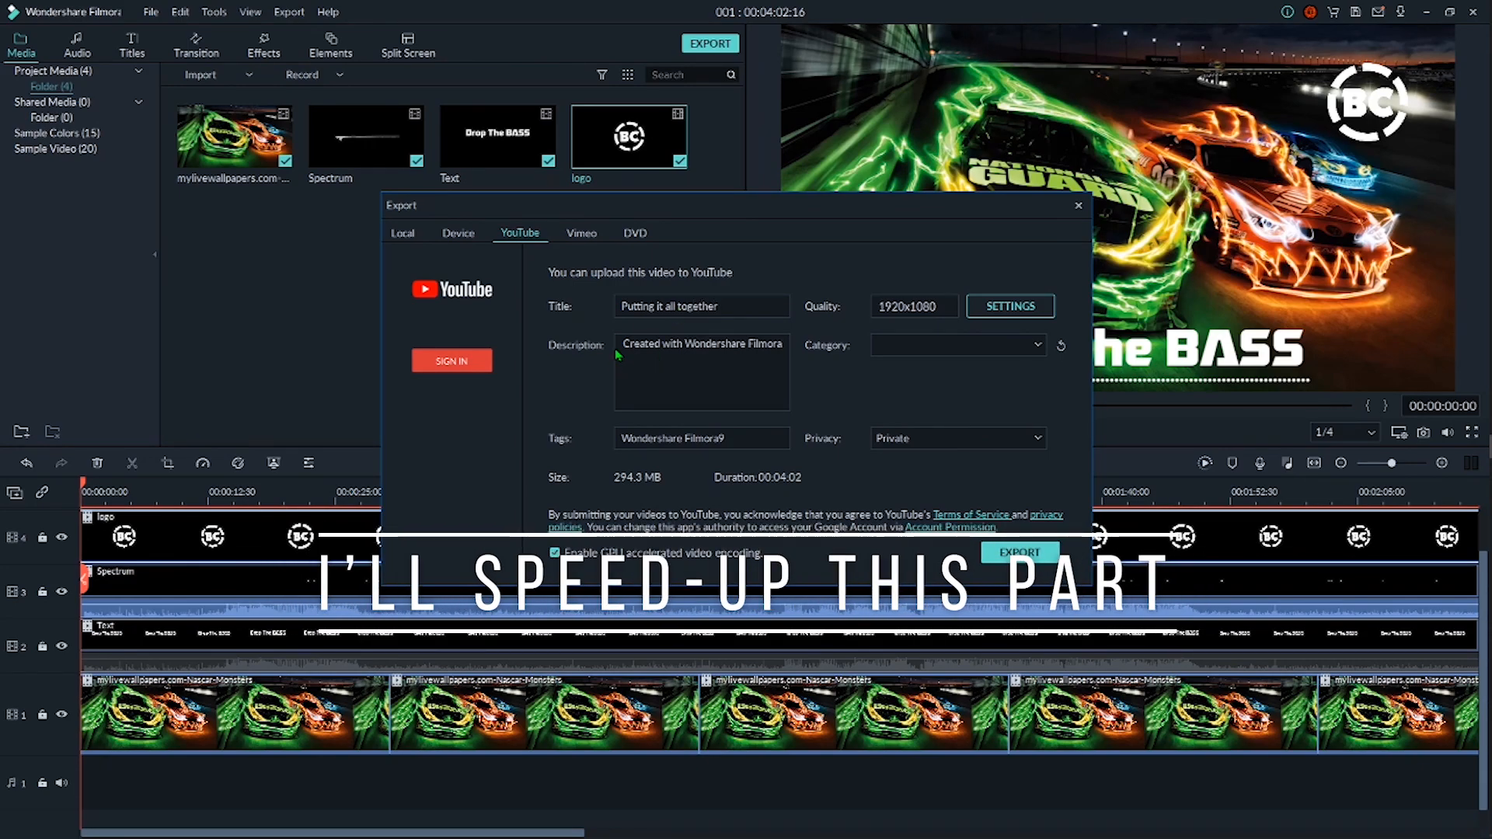
- Replace "Created with" in the upload description with "First time compositing in", keeping "Wondershare Filmora" after it
text(First time compositing in)
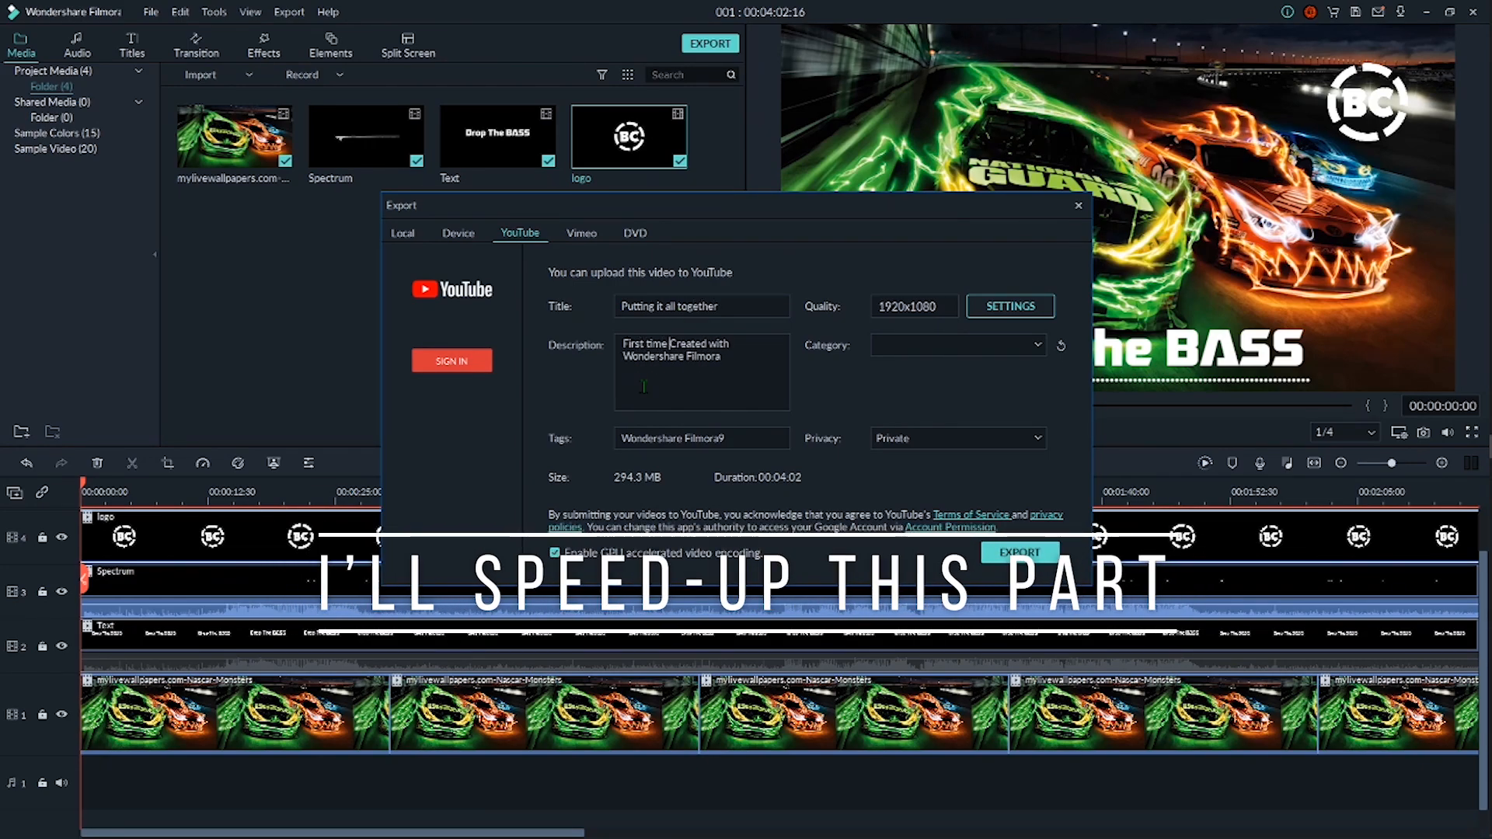
key(Delete)
key(Delete)
key(Delete)
key(Delete)
key(Delete)
key(Delete)
key(Delete)
key(Delete)
key(Delete)
key(Delete)
key(Delete)
key(Delete)
key(Delete)
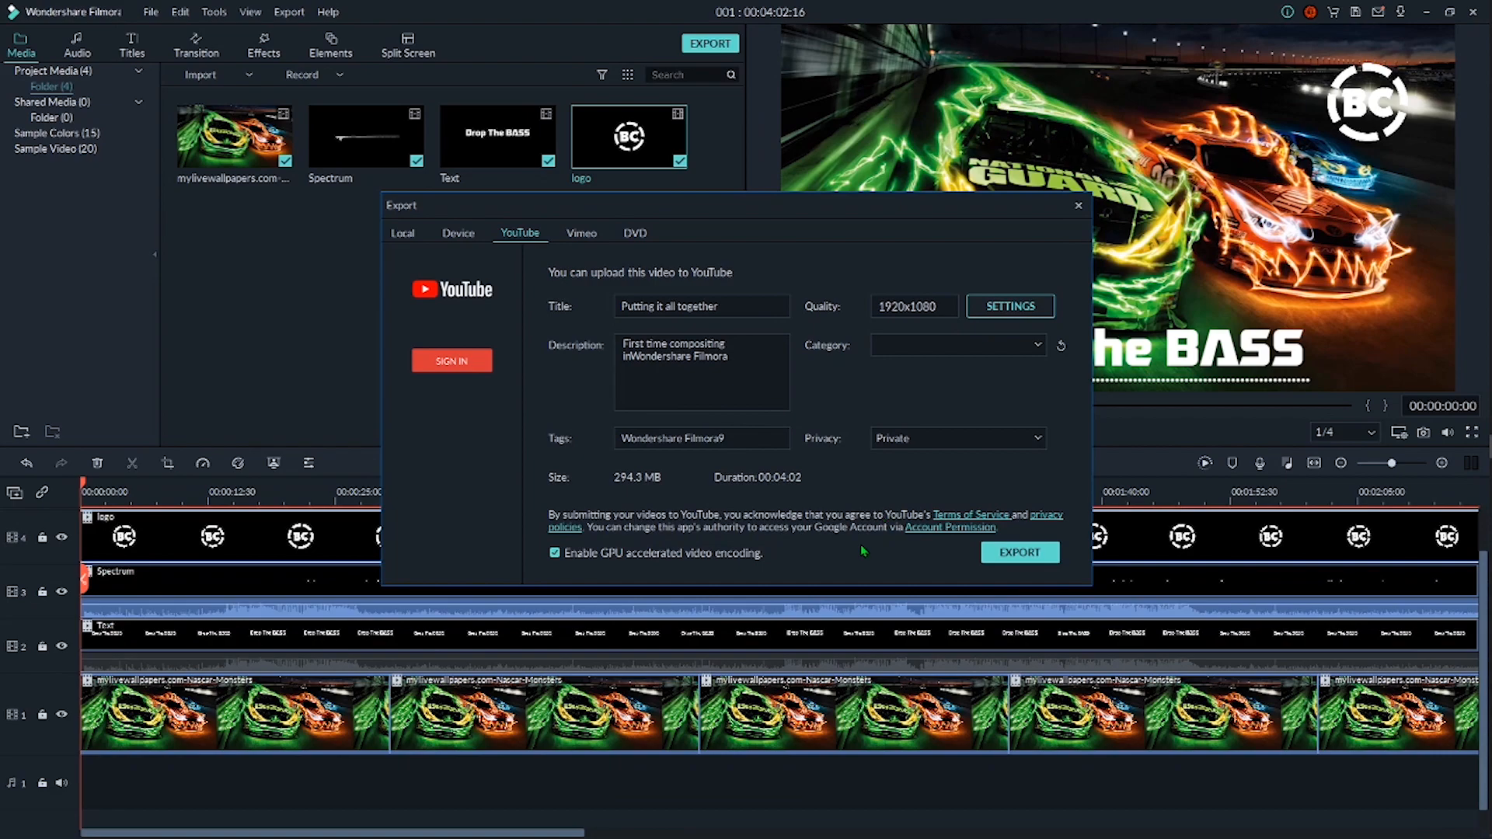
- Sign in to the YouTube account and export the video to it
click(1006, 552)
click(894, 410)
click(451, 361)
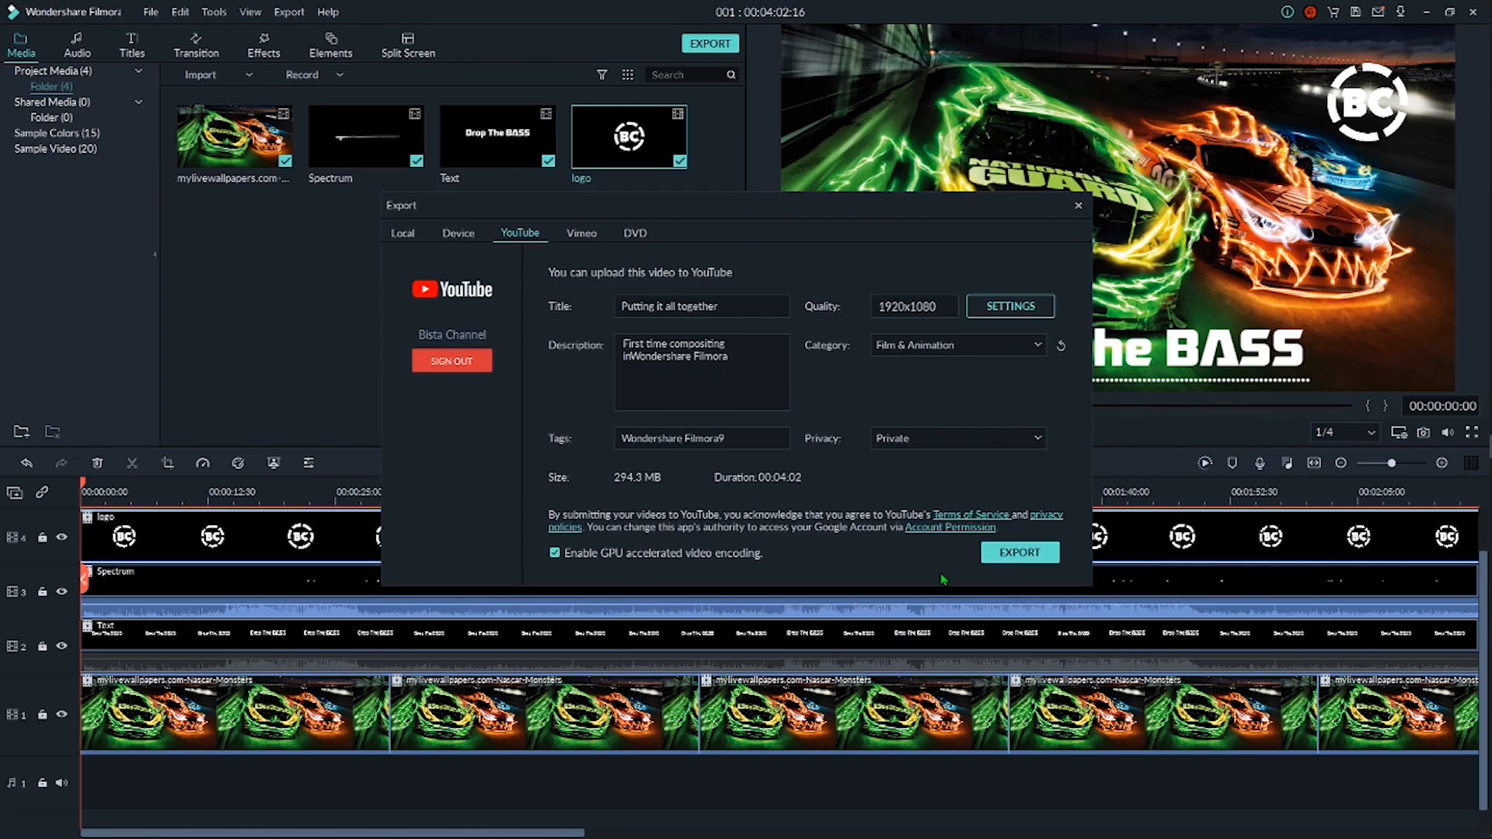
click(1009, 558)
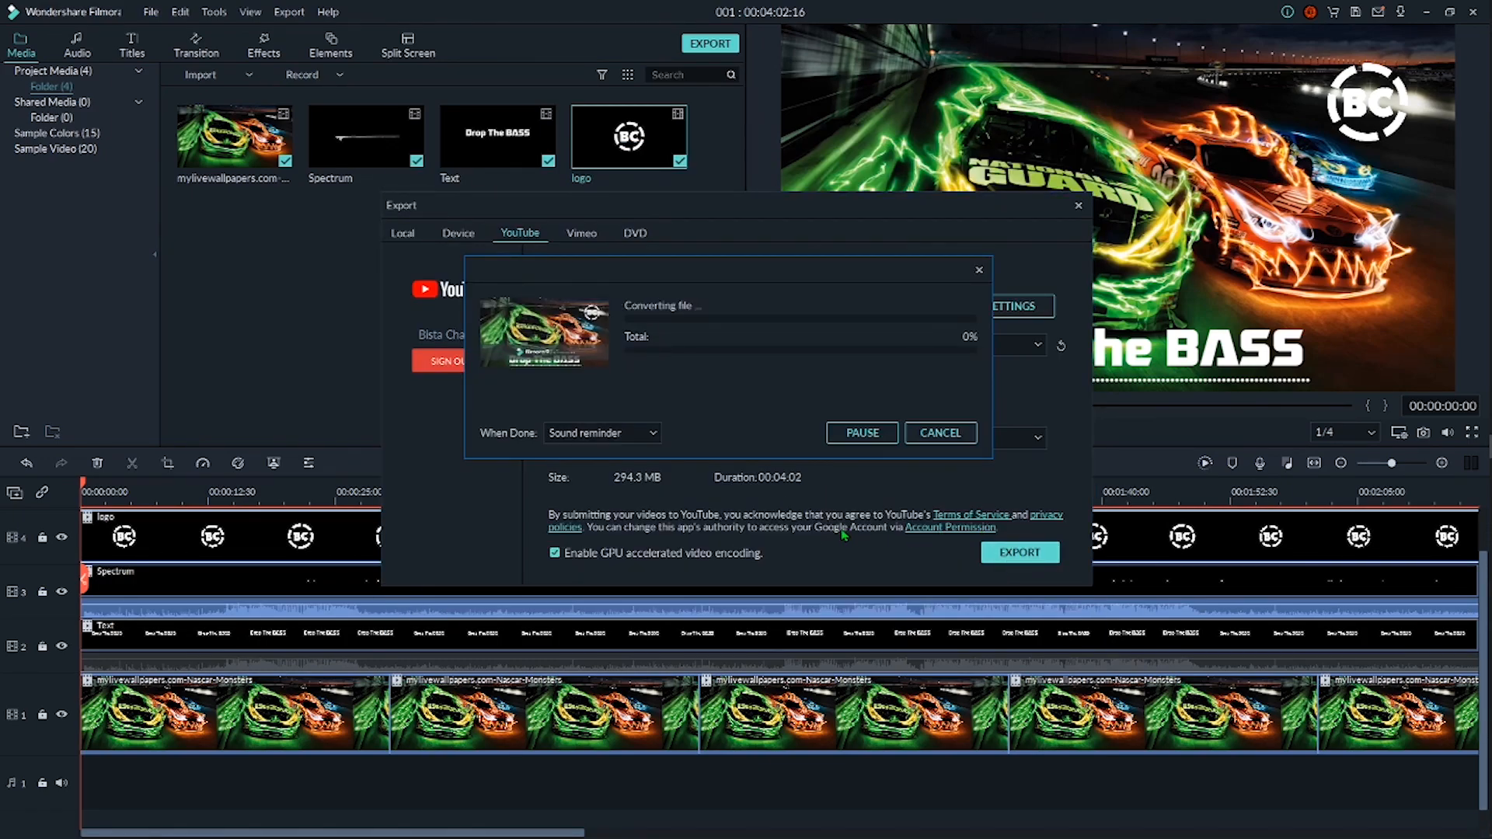